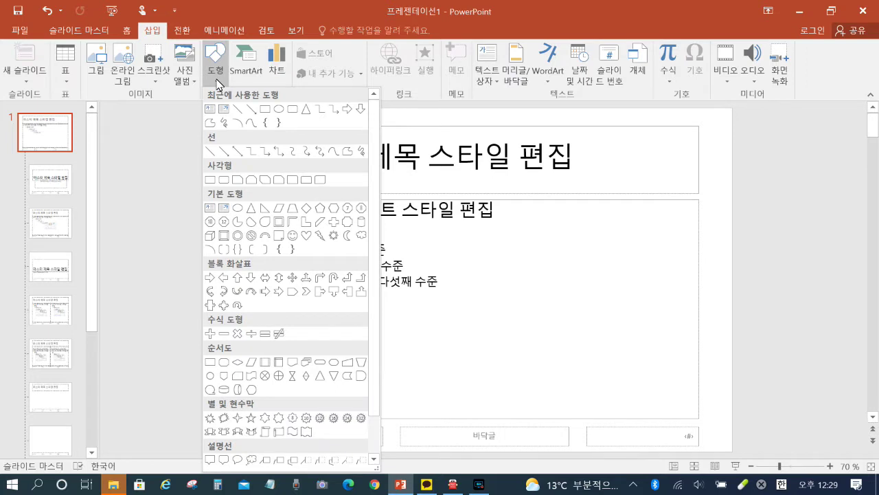
Draw a thin rectangle about 27.5 cm wide and 0.9 cm high across the full slide width, over the master title.
left_click(211, 179)
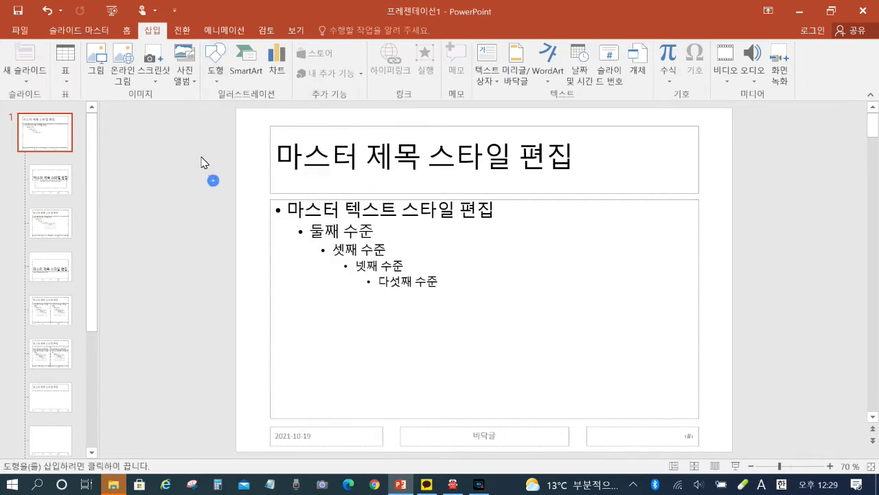
mouse_move(236, 145)
left_mouse_down()
mouse_move(269, 162)
mouse_move(436, 172)
mouse_move(732, 170)
mouse_move(732, 163)
left_mouse_up()
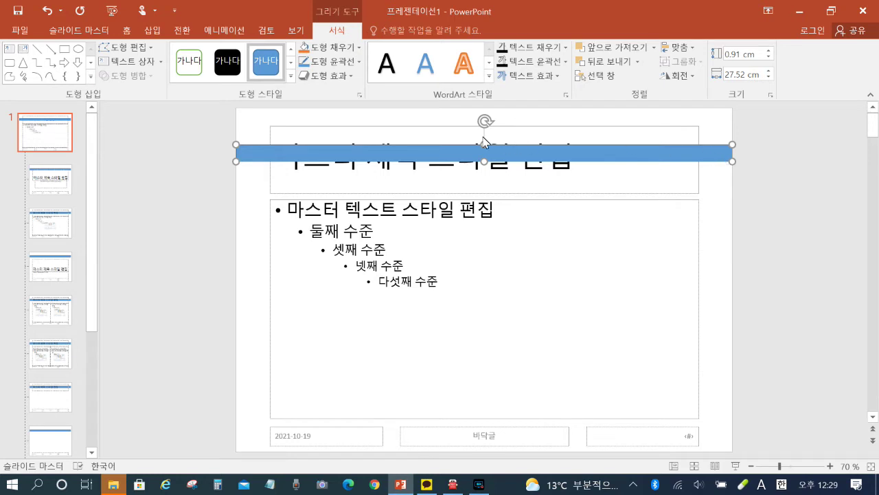
Draw a snipped-single-corner rectangle about 24.5 by 2.8 cm from the slide's upper-left corner down over the thin bar.
left_click(152, 31)
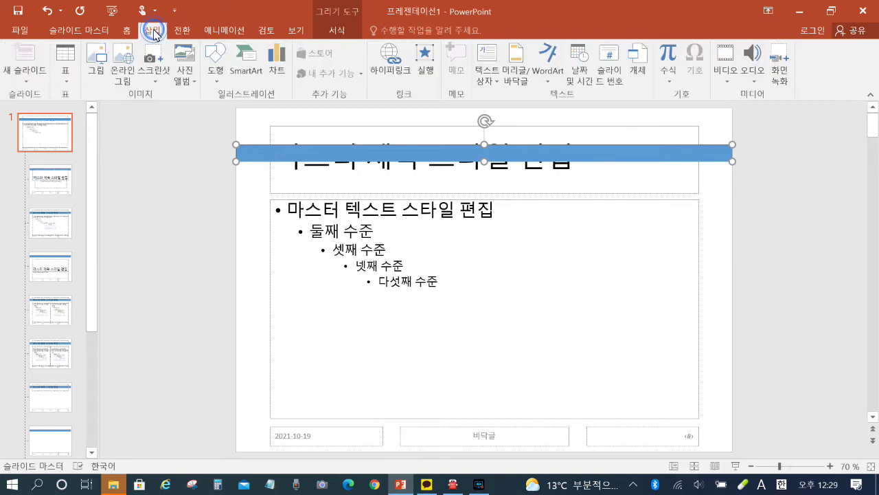
left_click(218, 77)
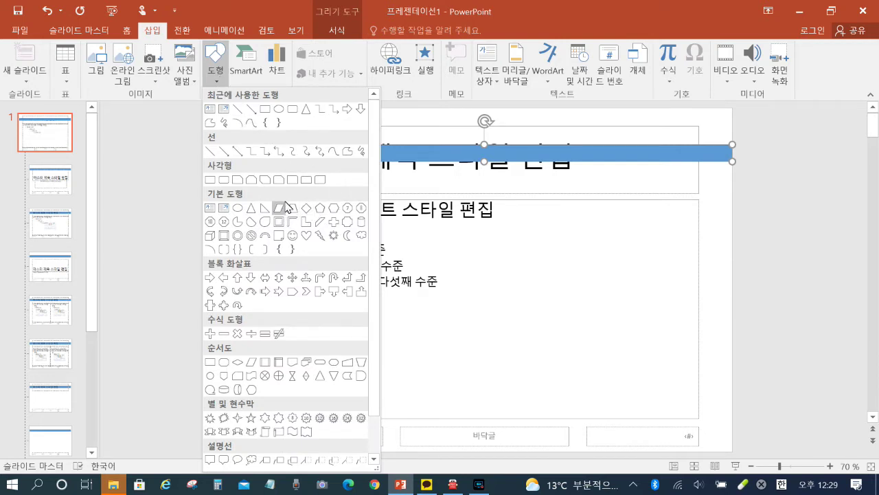
left_click(237, 182)
left_click_drag(236, 108, 678, 163)
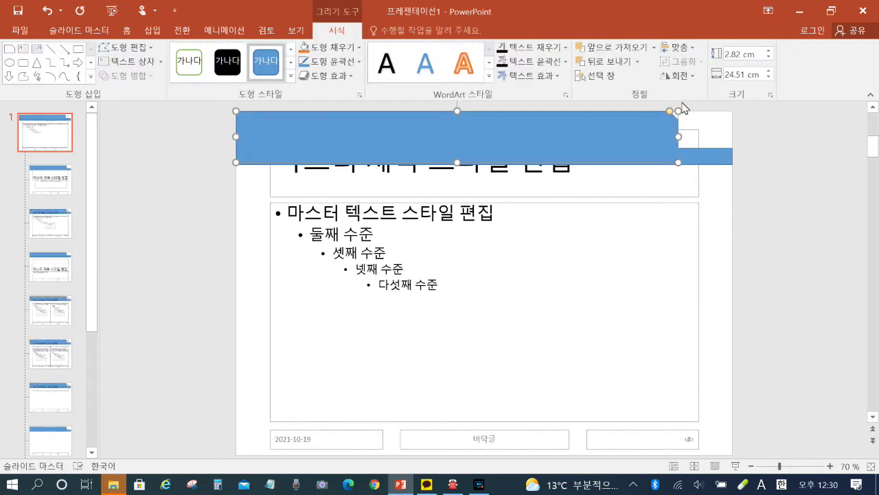
Flip the snipped-corner rectangle vertically and stretch its lower edge to a height of about 2.9 cm, flush with the thin bar.
left_click(693, 76)
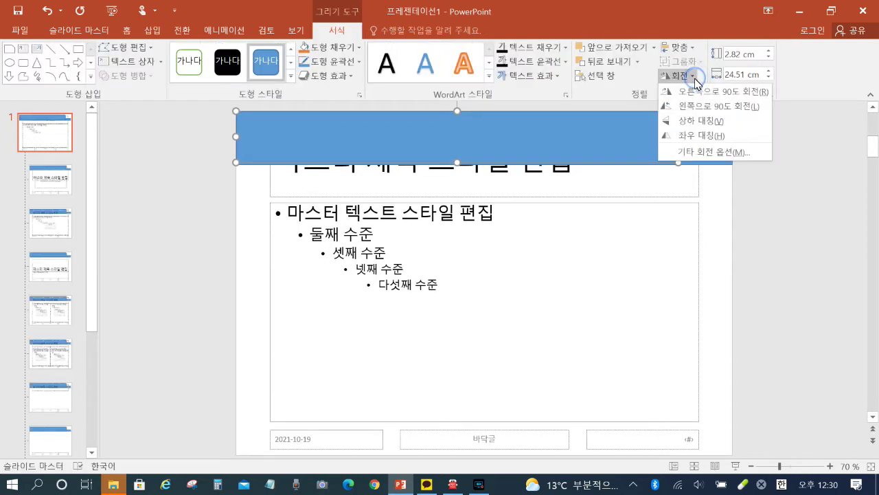
left_click(695, 121)
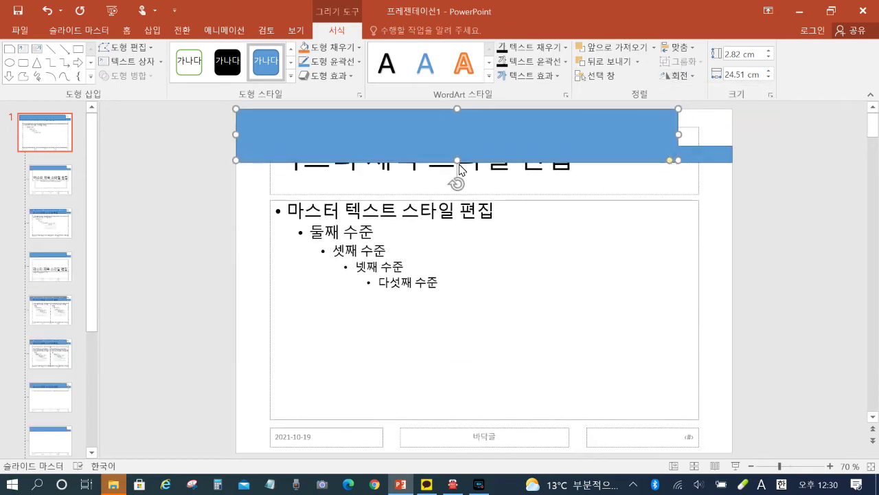
left_click_drag(459, 164, 464, 165)
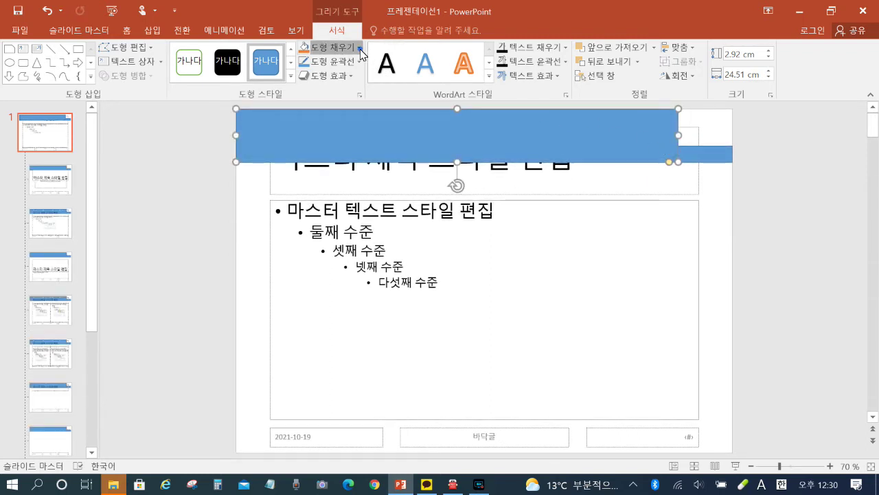
Fill the snipped-corner rectangle with dark blue-gray and remove the outlines of both header shapes.
left_click(329, 47)
left_click(336, 77)
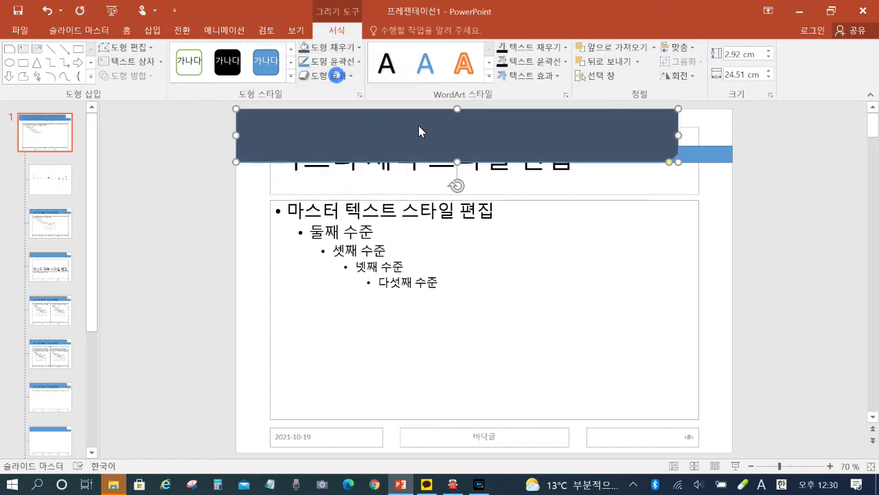
left_click(714, 156, "shift")
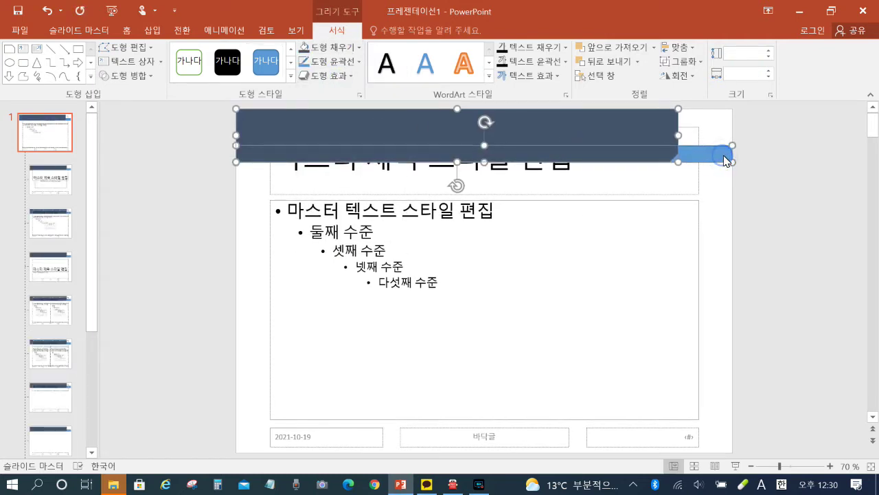
left_click(357, 63)
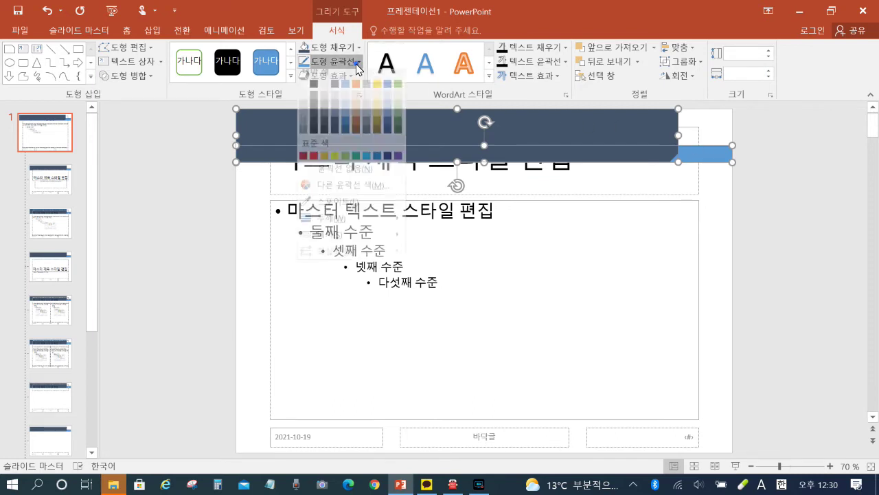
left_click(359, 175)
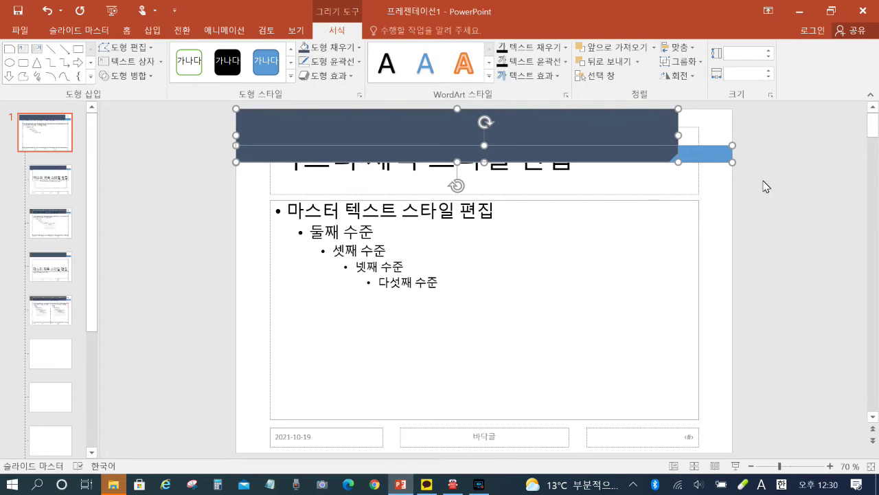
left_click(788, 182)
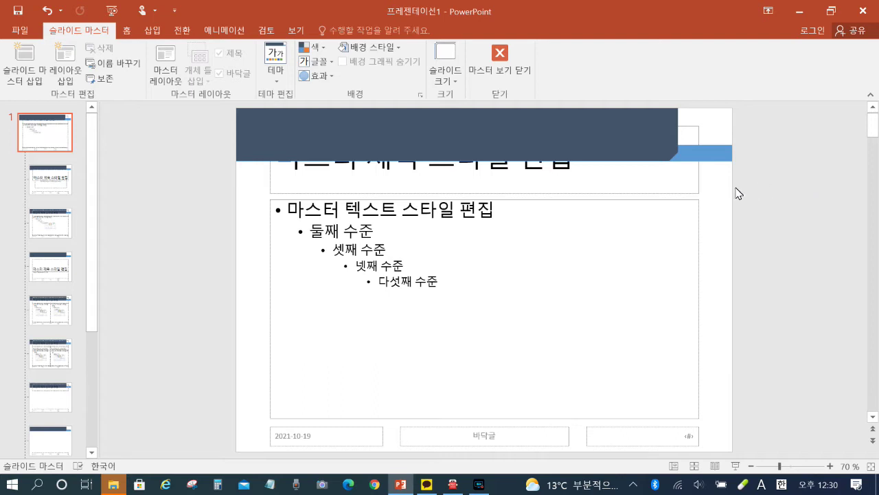
Bring the master title placeholder to the very front, above the header shapes.
left_click(681, 192)
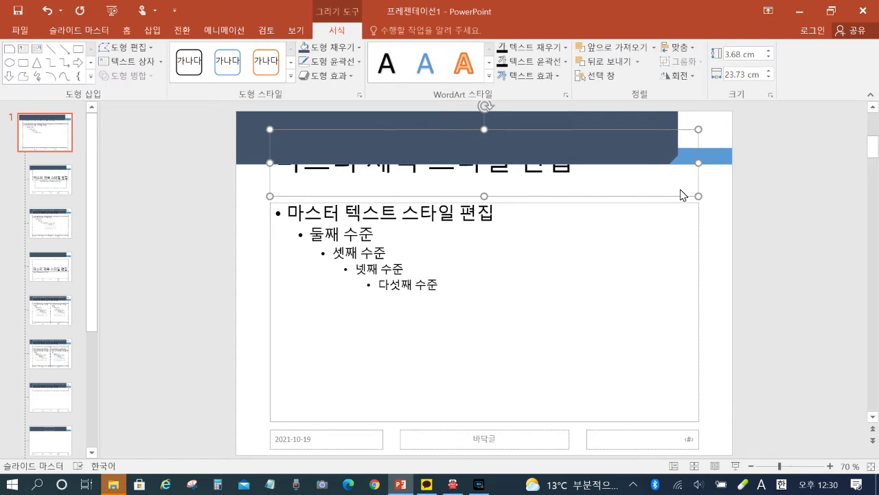
left_click(654, 48)
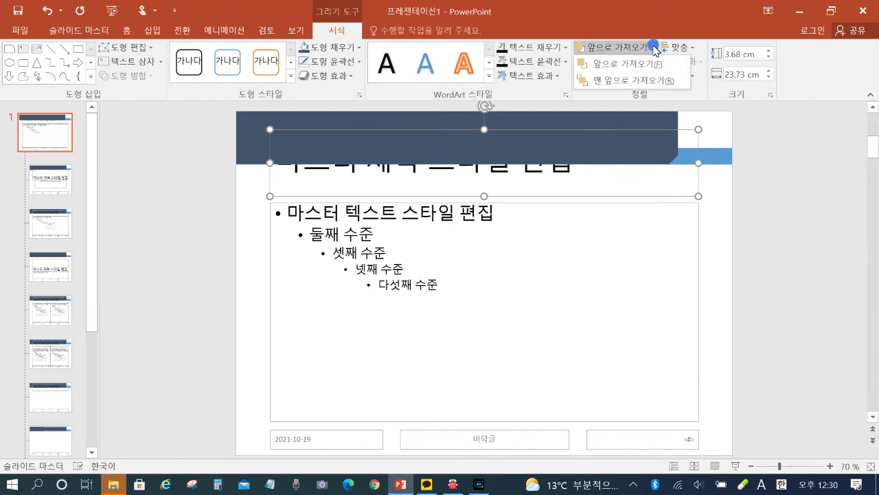
left_click(647, 80)
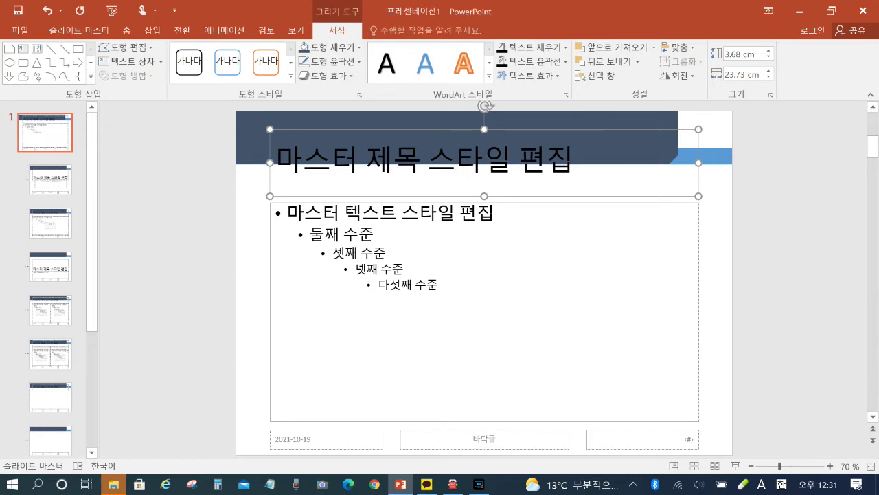
Format the master title text with the 궁서 font, size 40, in white.
left_click(127, 30)
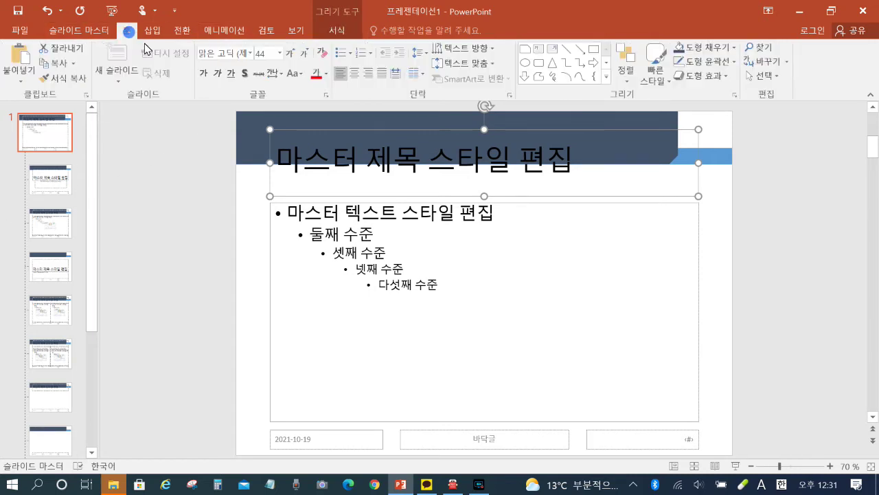
left_click(237, 52)
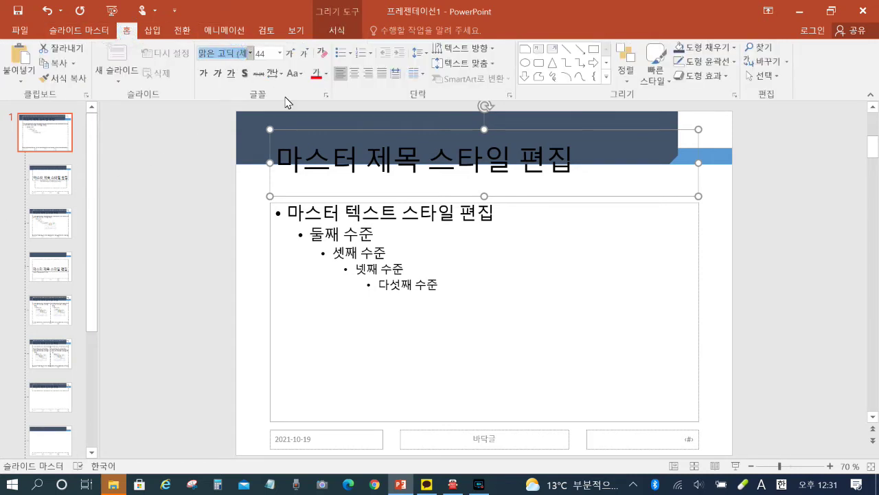
key("BackSpace")
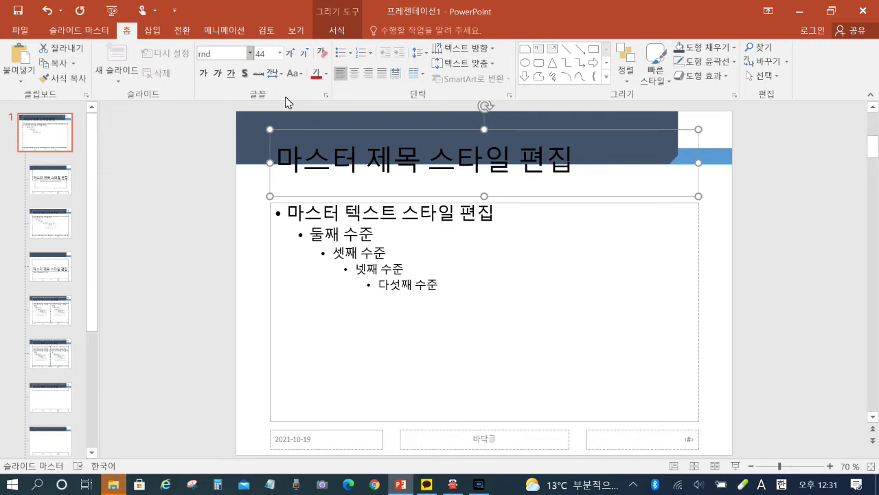
key("Hangul")
type("ㄱ")
type("궁서")
key("Return")
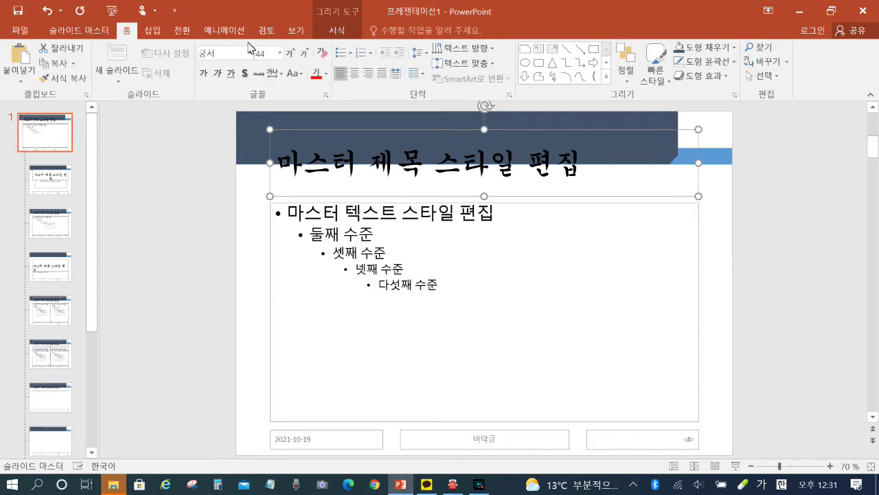
left_click(280, 53)
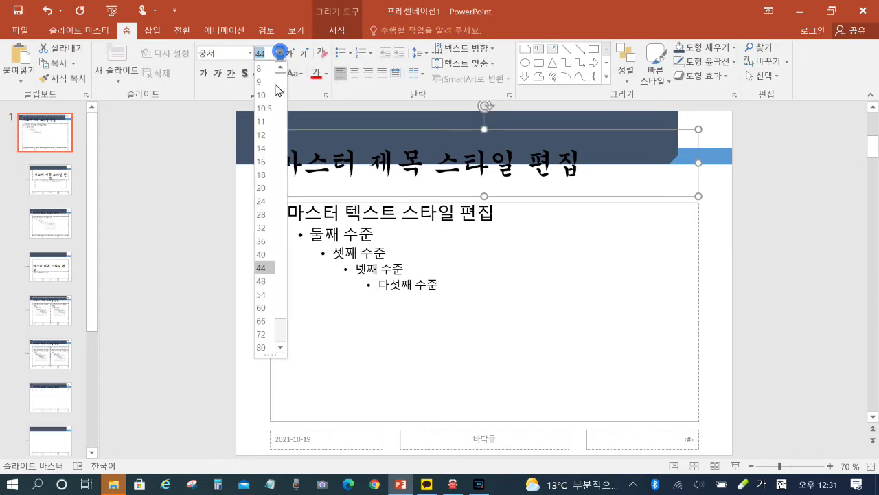
left_click(260, 255)
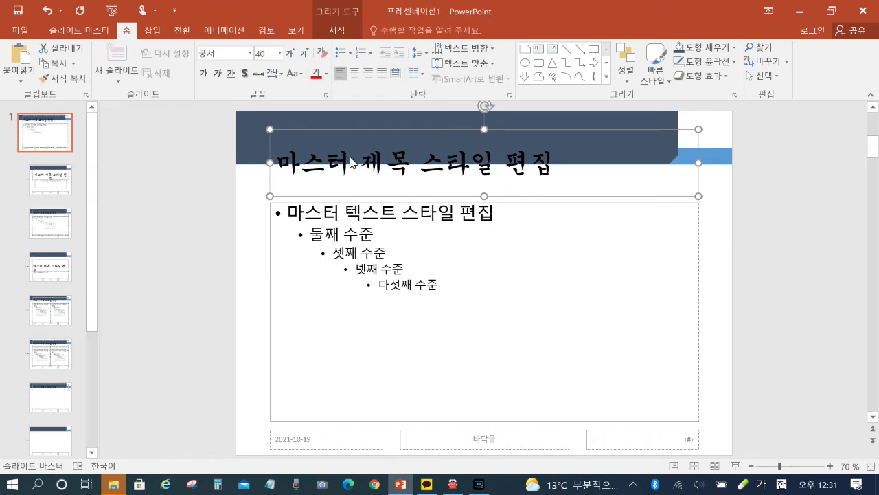
left_click(325, 74)
left_click(315, 101)
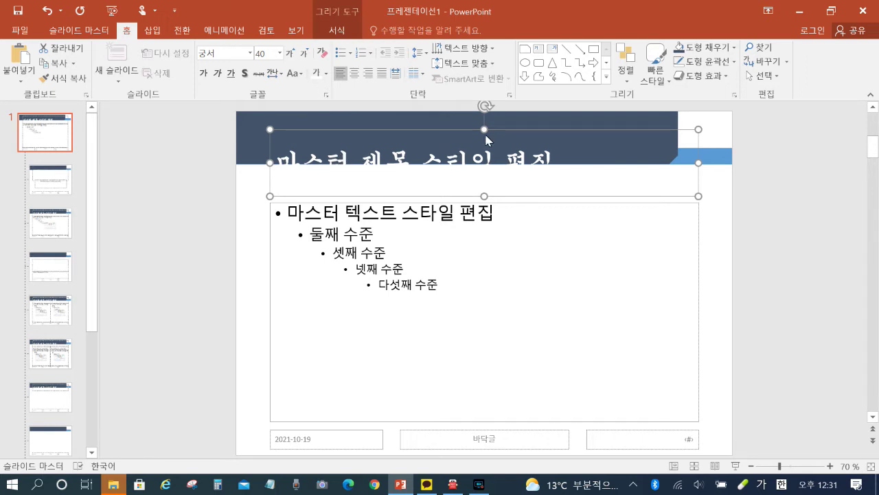
Resize the master title placeholder on all four sides to match the dark snipped-corner rectangle.
left_click_drag(485, 130, 485, 111)
left_click_drag(484, 196, 484, 166)
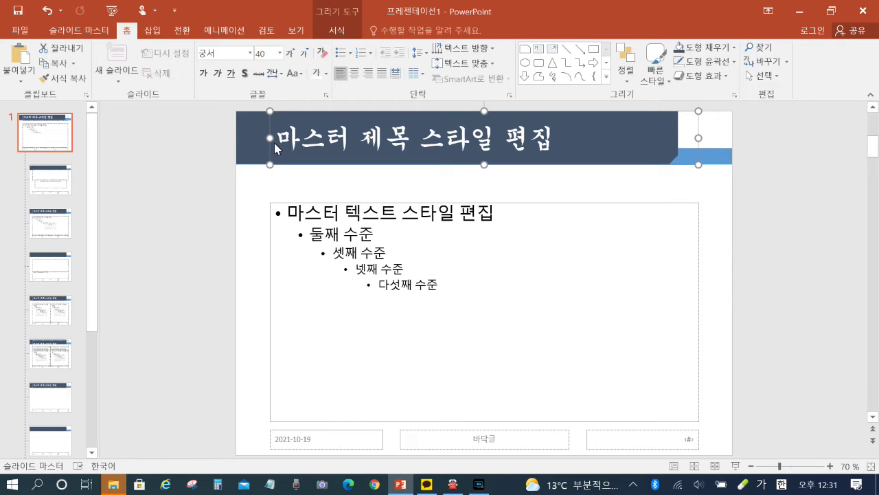
left_click_drag(269, 138, 237, 143)
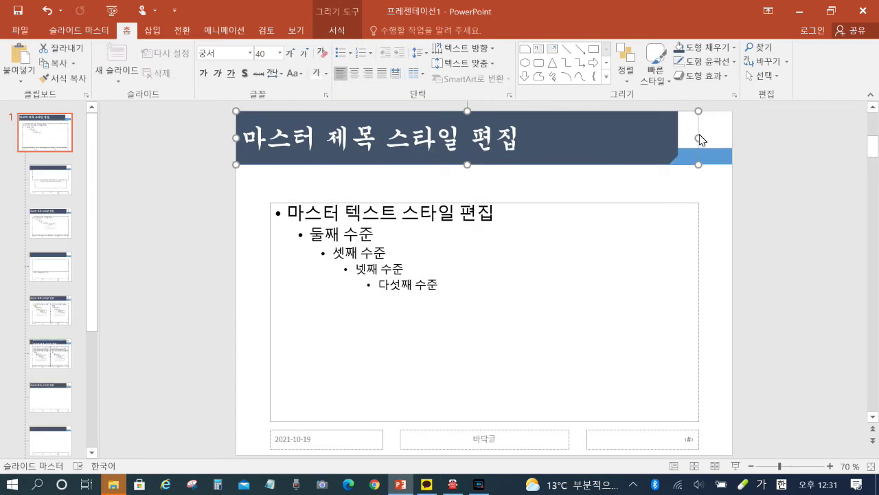
left_click_drag(699, 138, 679, 140)
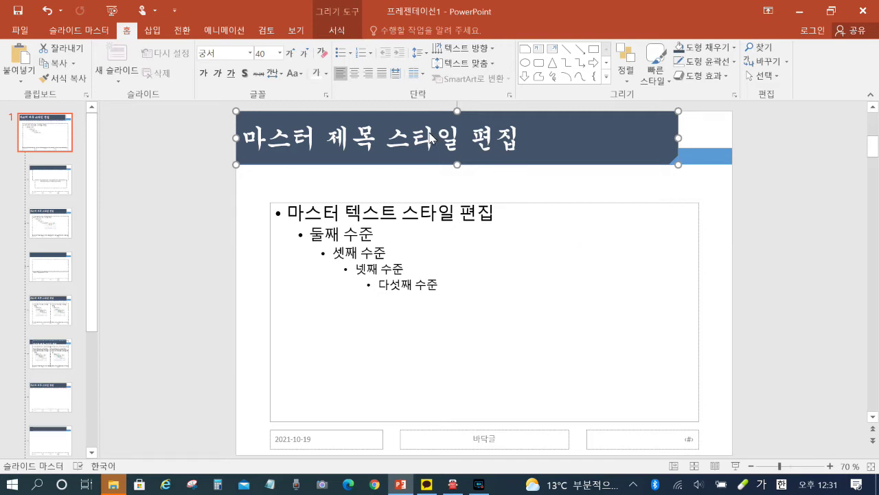
Insert the picture 로고2 from the ITQ\Picture folder in Documents (문서) onto the slide master.
left_click(153, 32)
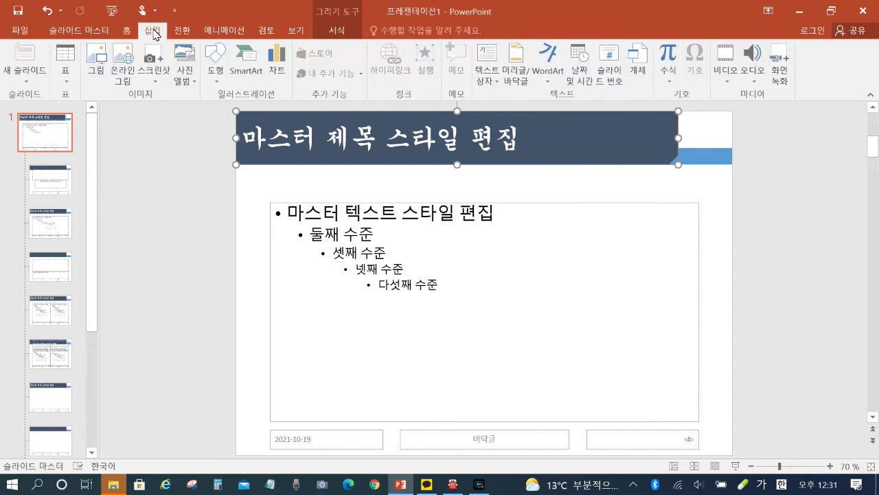
left_click(93, 70)
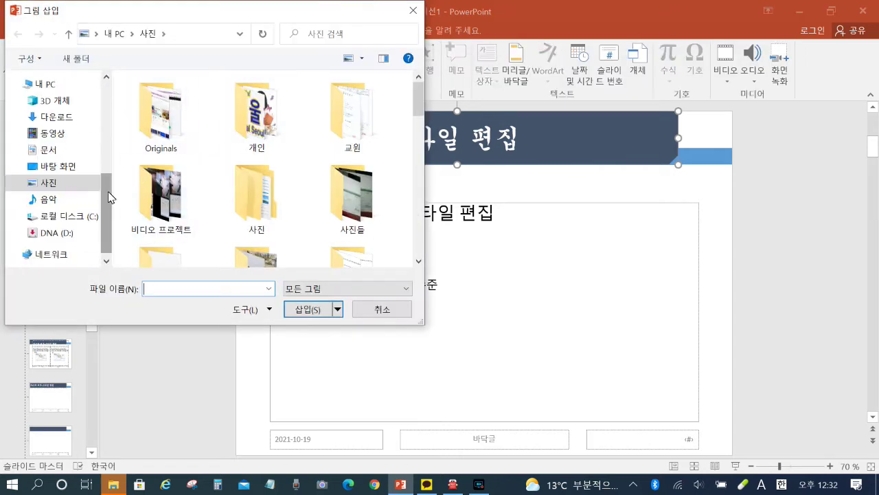
left_click(54, 148)
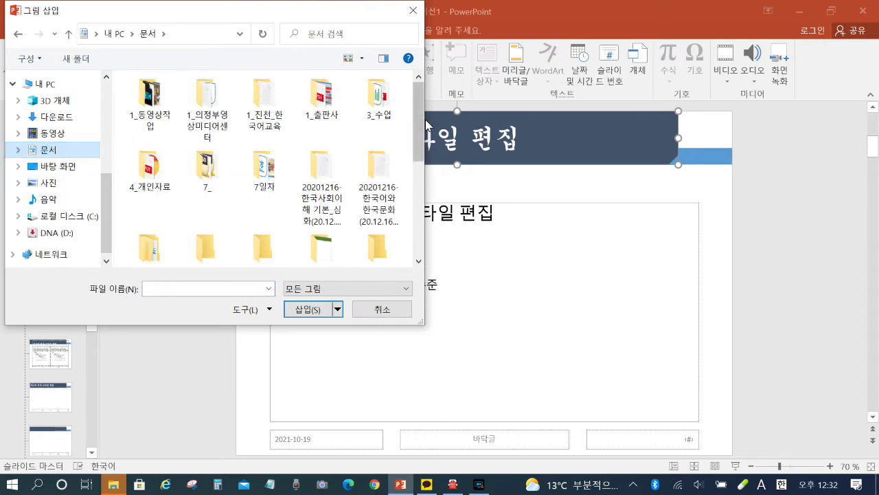
scroll(393, 167, "down", 3)
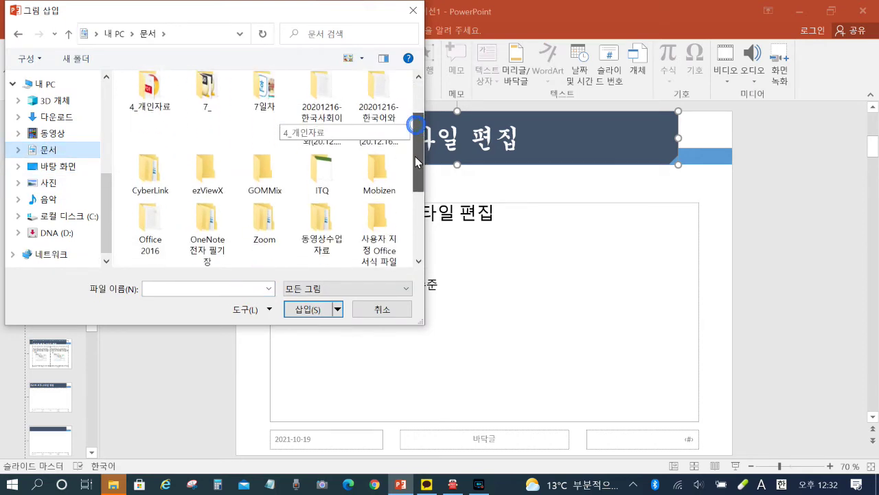
double_click(313, 149)
double_click(167, 103)
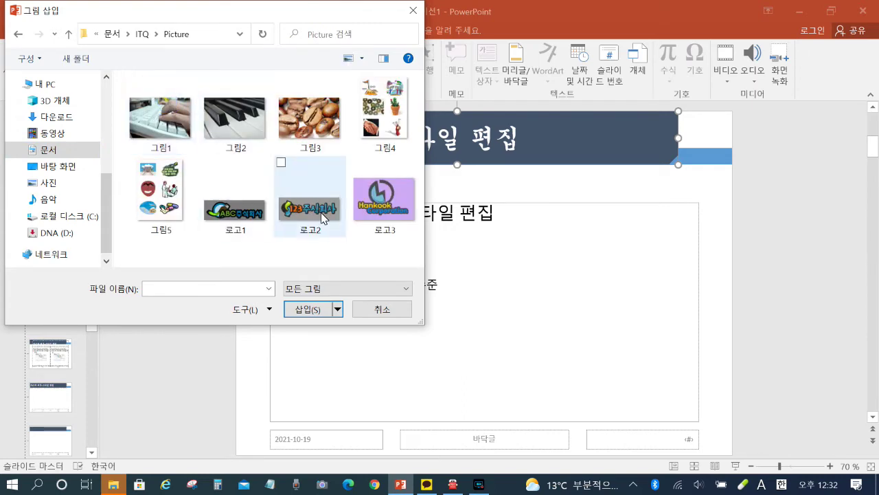
double_click(323, 218)
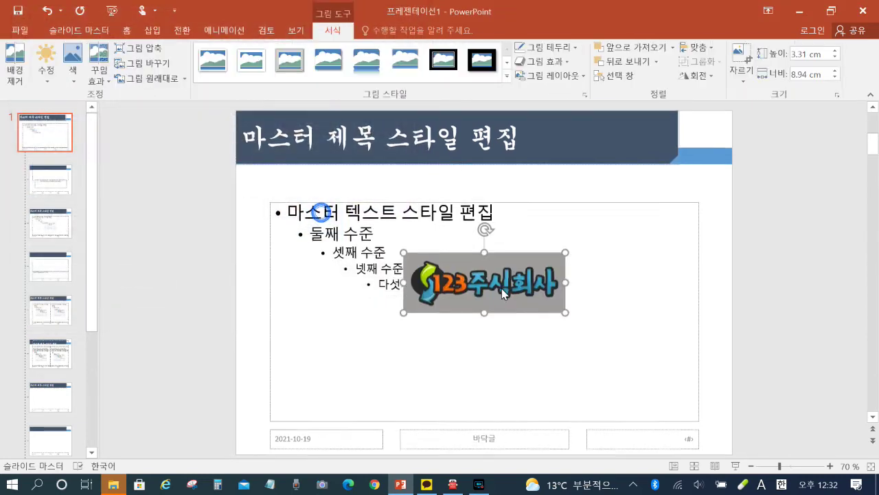
Move the logo to the slide's lower-left corner and shrink it to about 5 by 1.9 cm.
left_click_drag(501, 273, 330, 412)
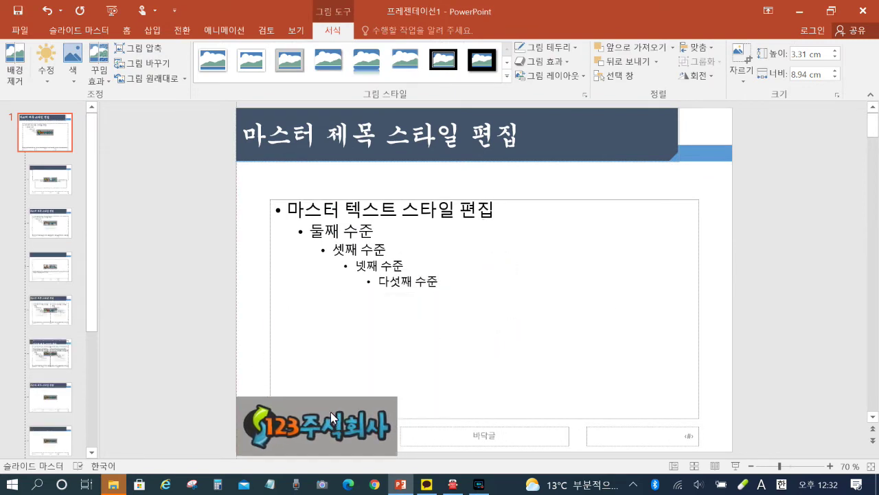
left_click_drag(398, 393, 345, 433)
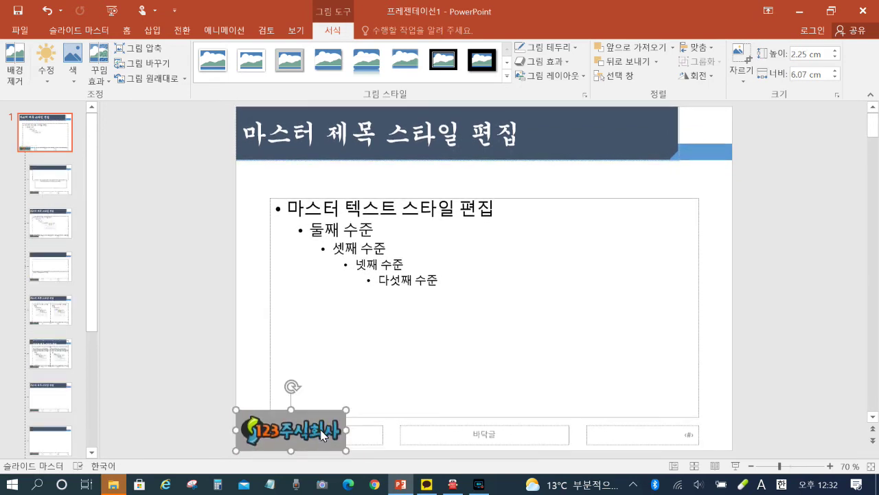
left_click_drag(345, 429, 327, 433)
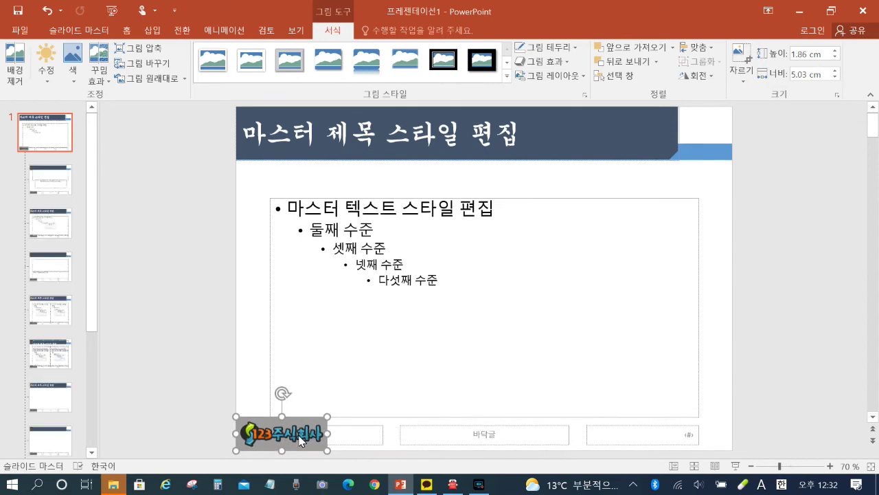
Make the logo picture's grey background transparent with the Set Transparent Color tool.
left_click(76, 82)
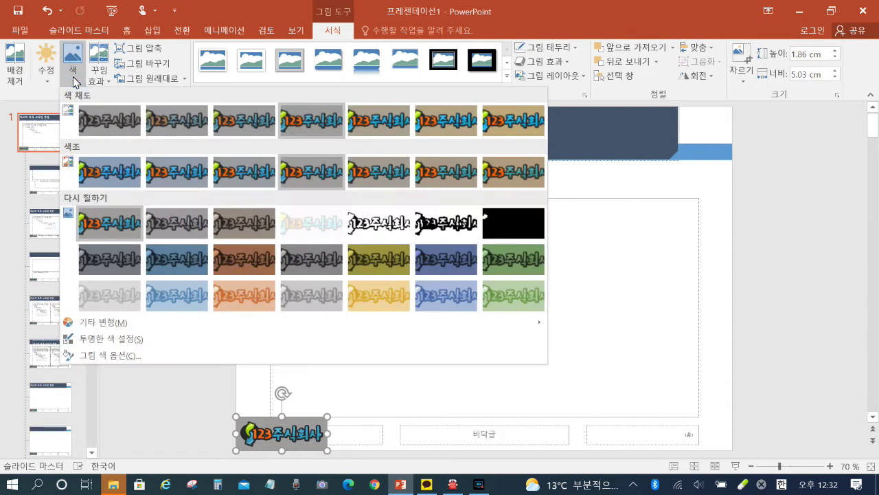
left_click(116, 339)
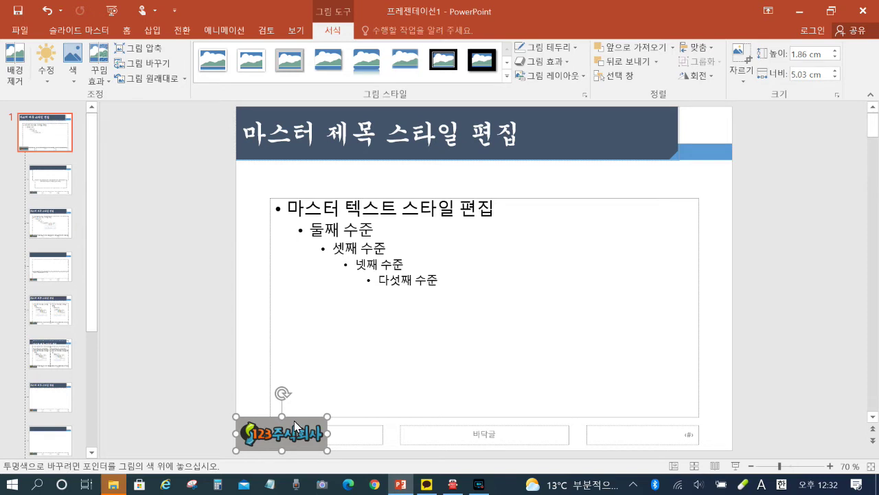
left_click(294, 420)
left_click(251, 317)
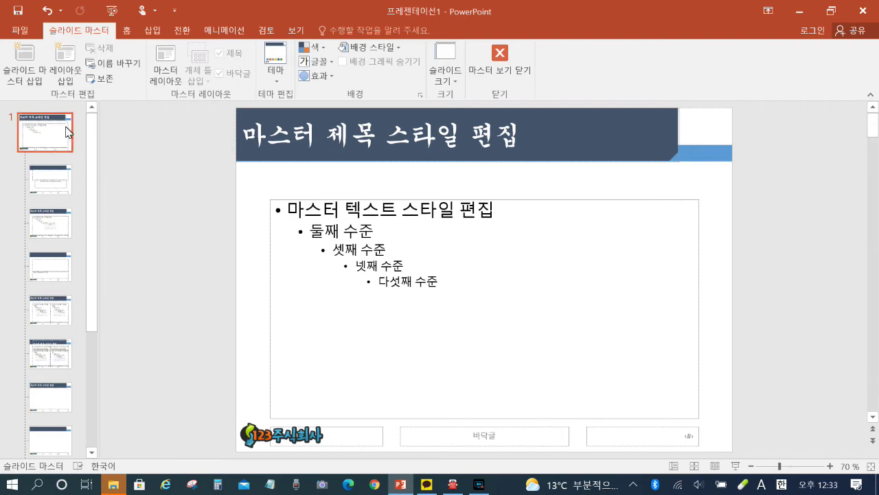
Hide the background graphics on the title slide layout, then close the slide master view.
left_click(56, 174)
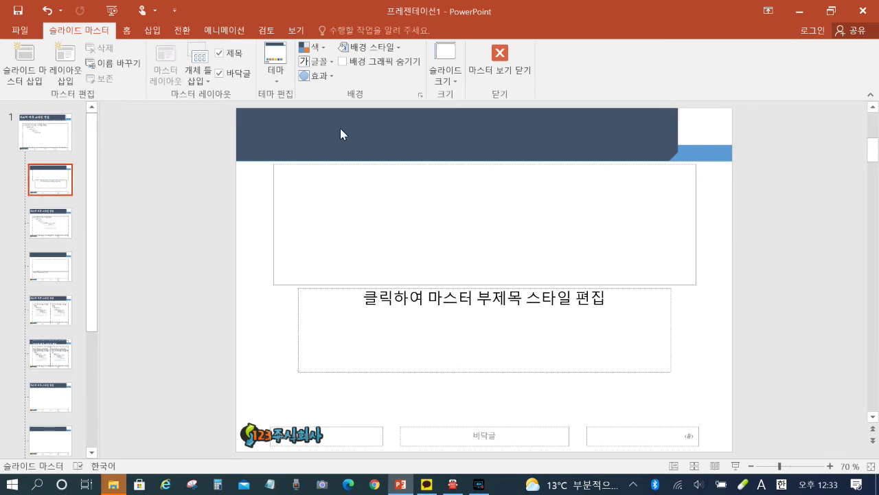
left_click(343, 61)
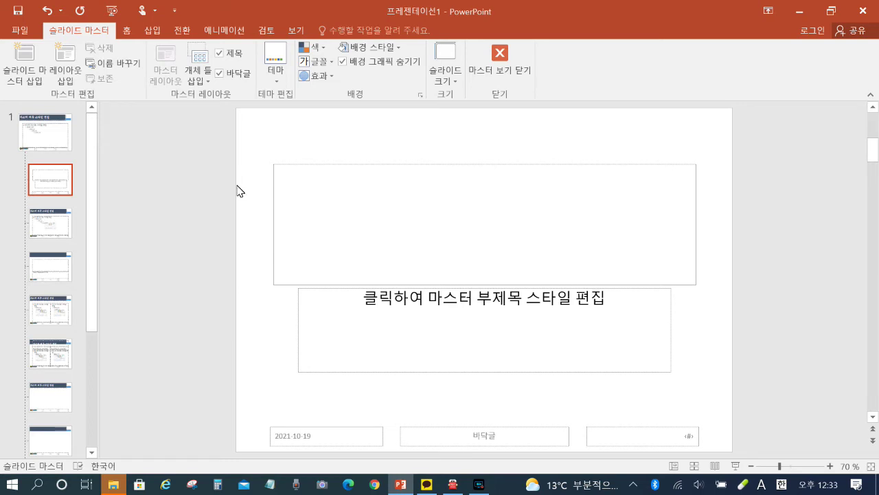
left_click(497, 62)
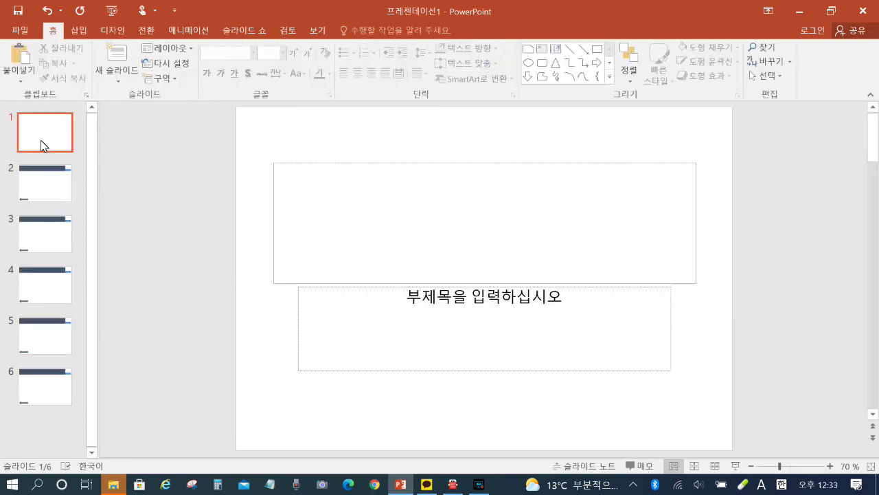
left_click(48, 182)
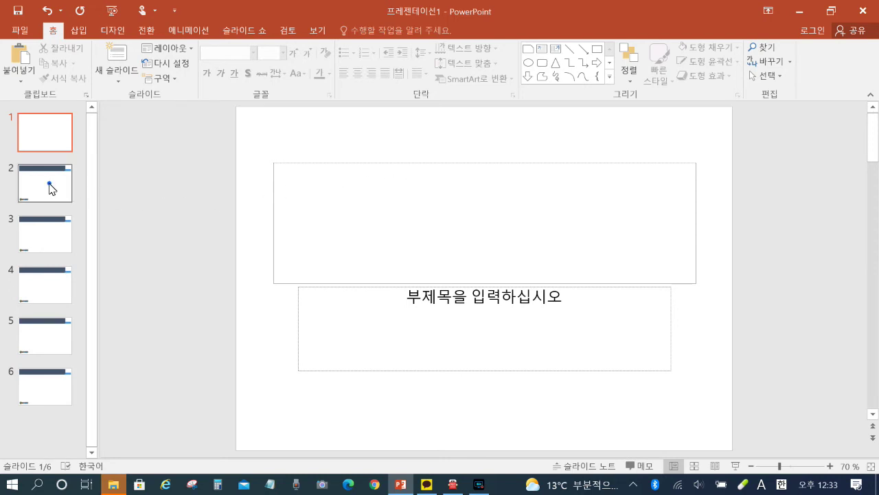
left_click_drag(52, 227, 51, 288)
left_click(55, 130)
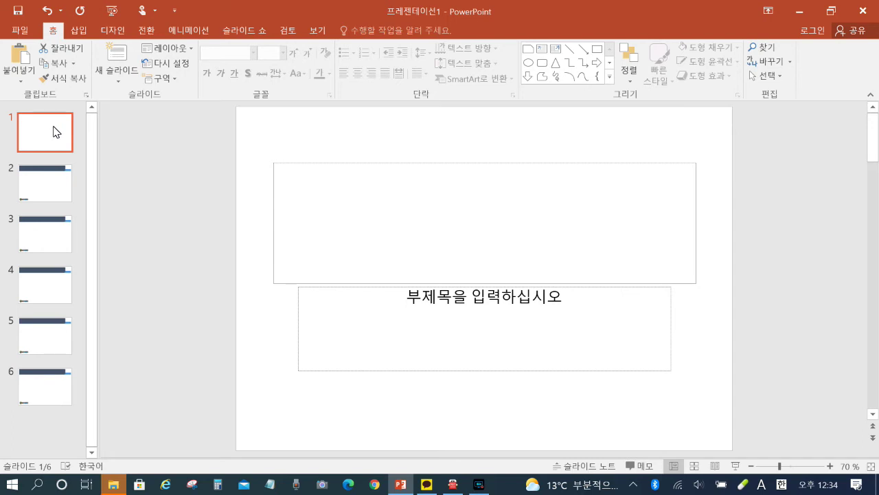
Add slide numbers to all slides, with the option not to show them on the title slide.
left_click(55, 190)
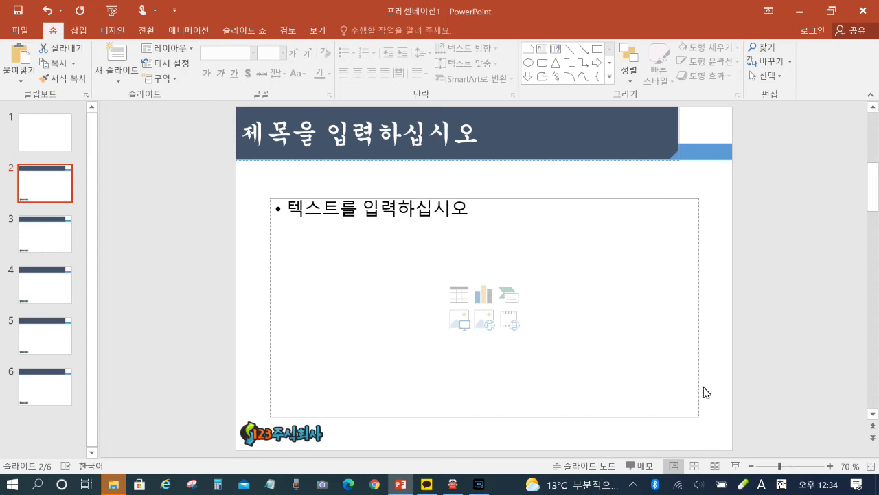
left_click(78, 31)
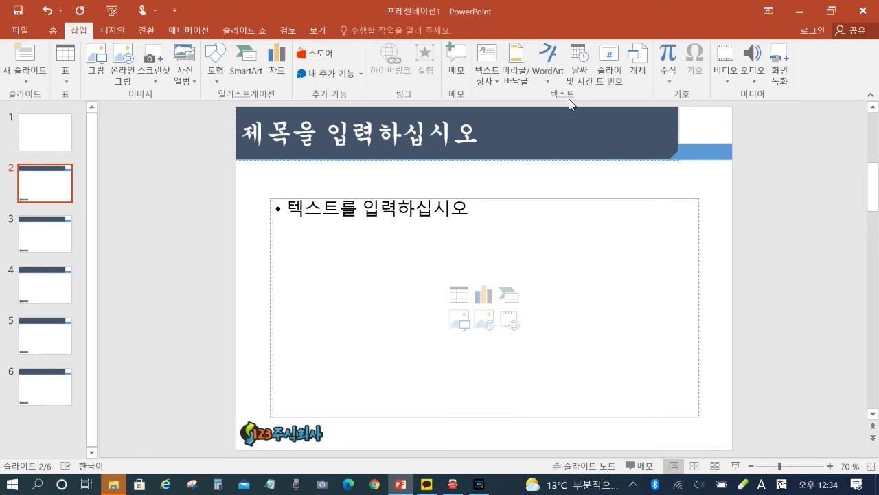
left_click(516, 82)
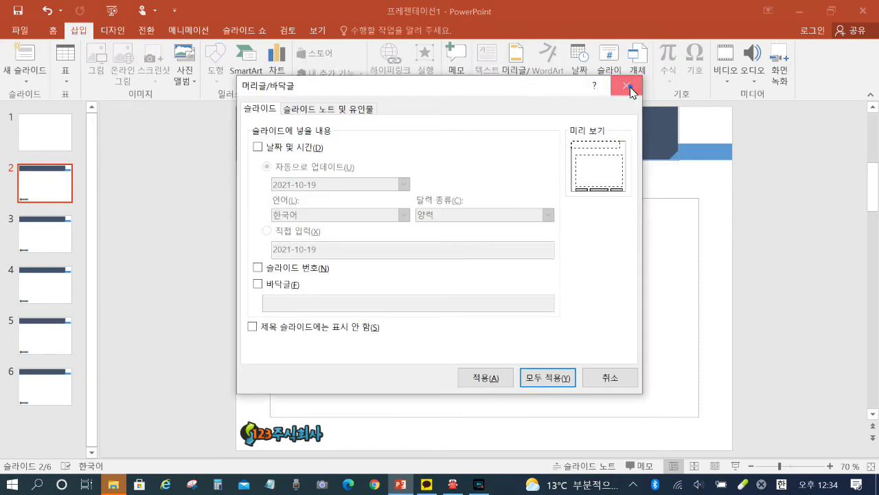
left_click(627, 86)
left_click(614, 77)
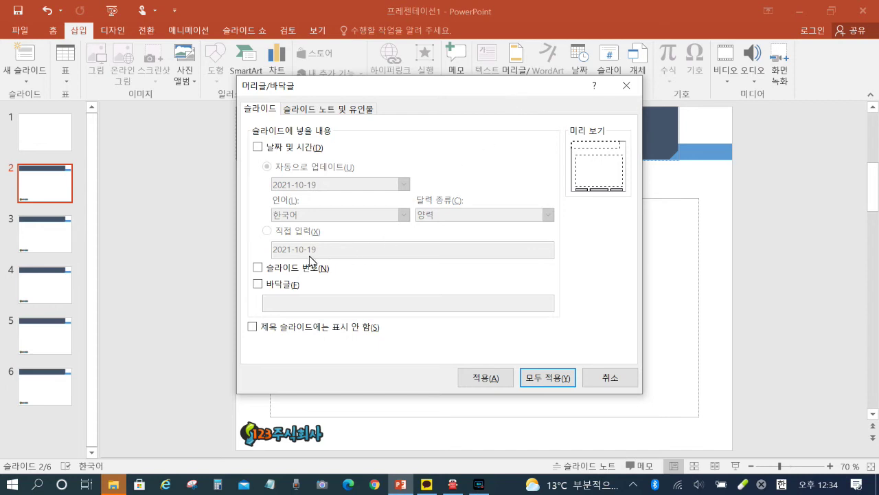
left_click(257, 268)
left_click(254, 328)
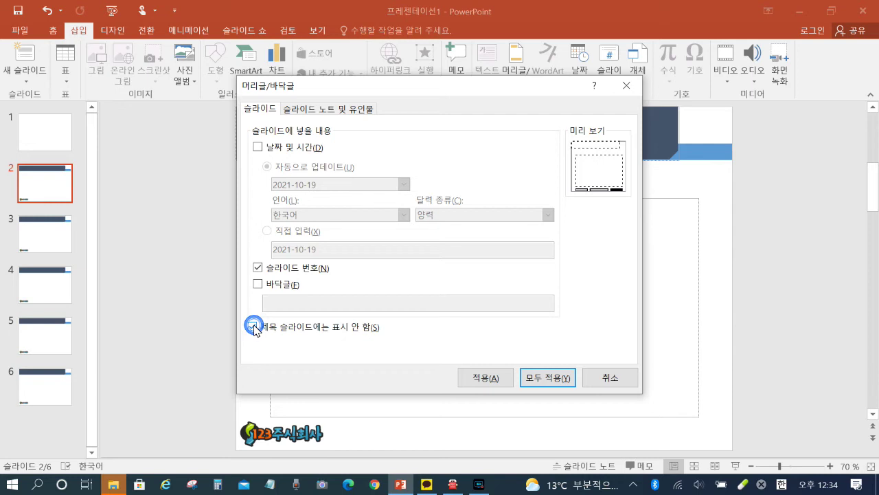
left_click(553, 382)
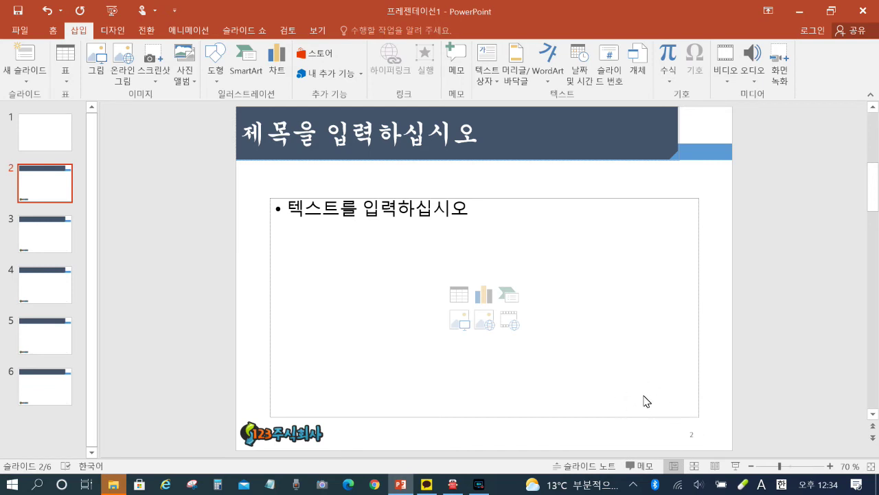
Delete the title and subtitle placeholders from slide 1.
left_click(40, 136)
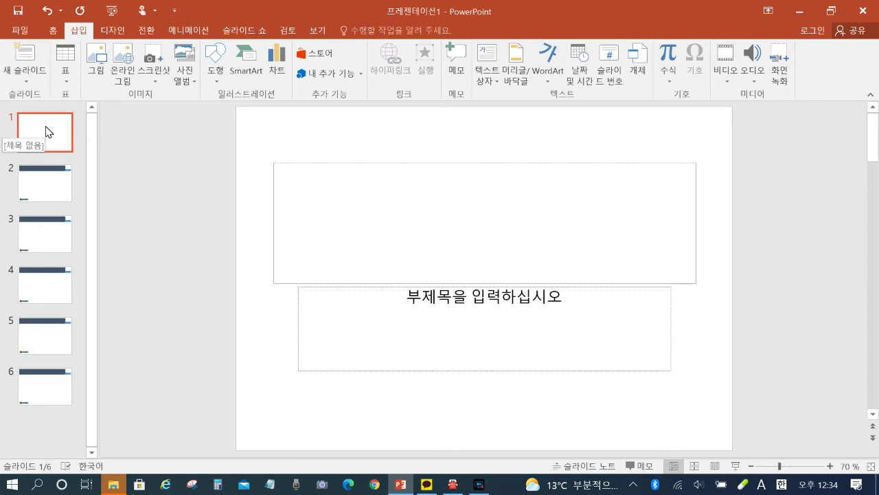
left_click_drag(230, 114, 774, 435)
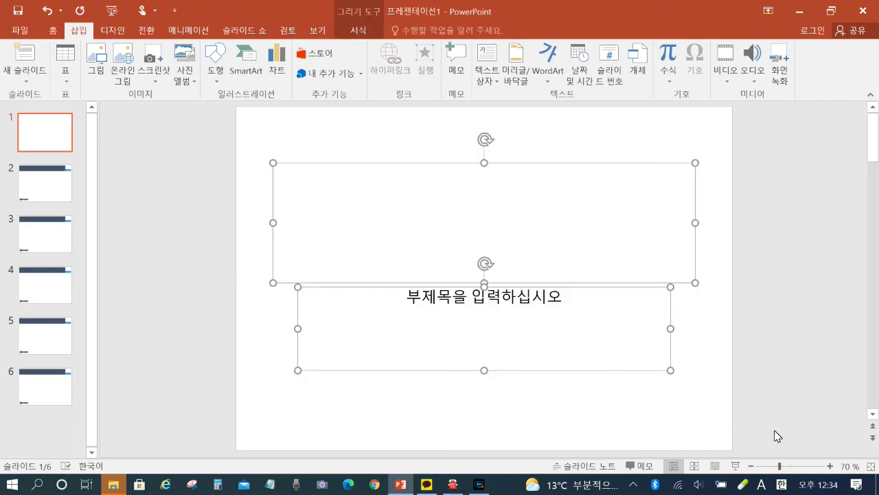
key("Delete")
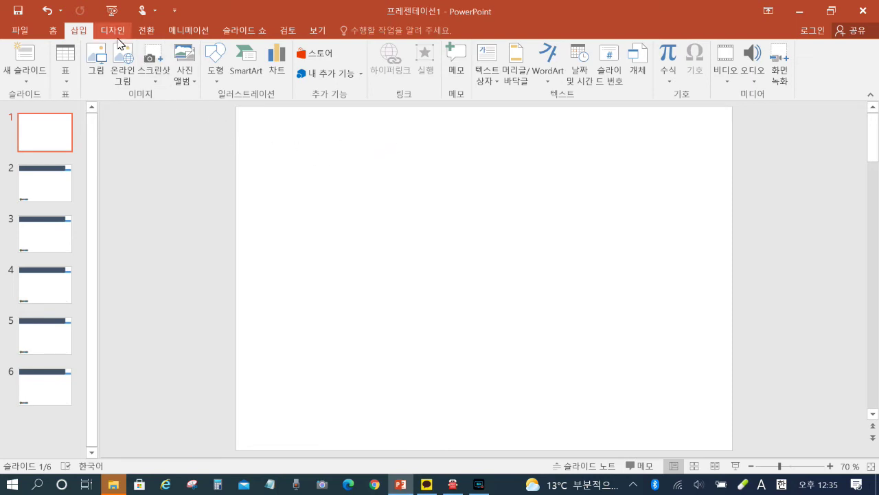
Draw a rectangle with one rounded corner, about 13.64 by 19.05 cm, over the left half of slide 1.
left_click(215, 77)
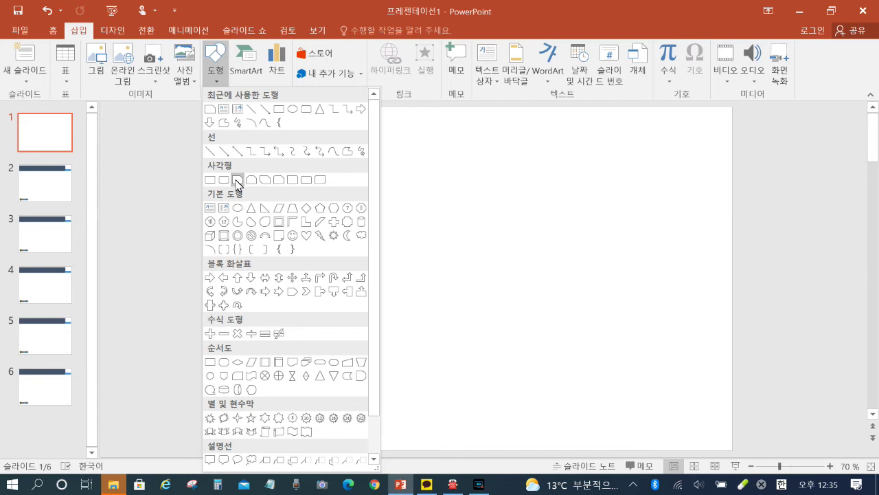
left_click(295, 182)
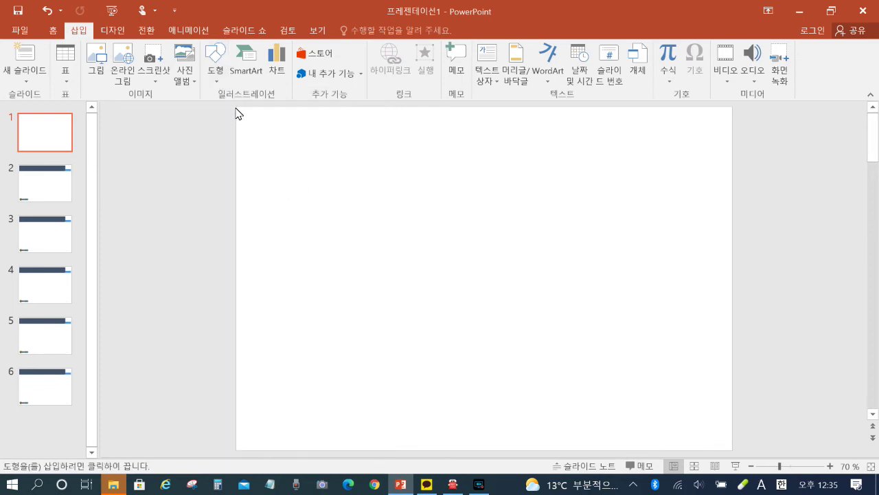
left_click_drag(236, 107, 482, 452)
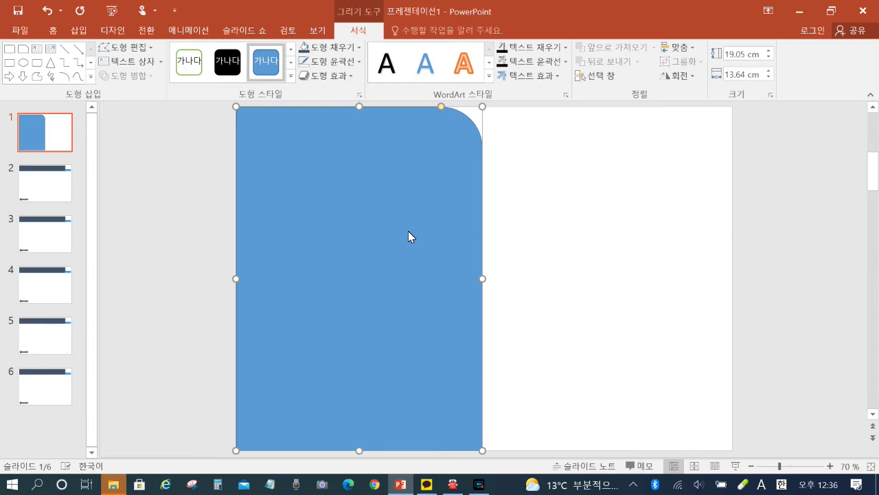
Fill the rounded-corner rectangle with the picture 그림1 from the ITQ\Picture folder.
left_click(359, 96)
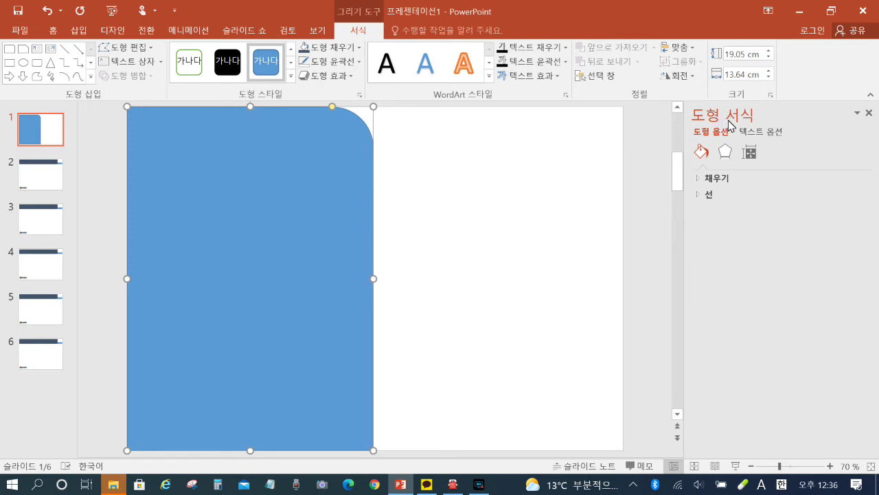
left_click(698, 179)
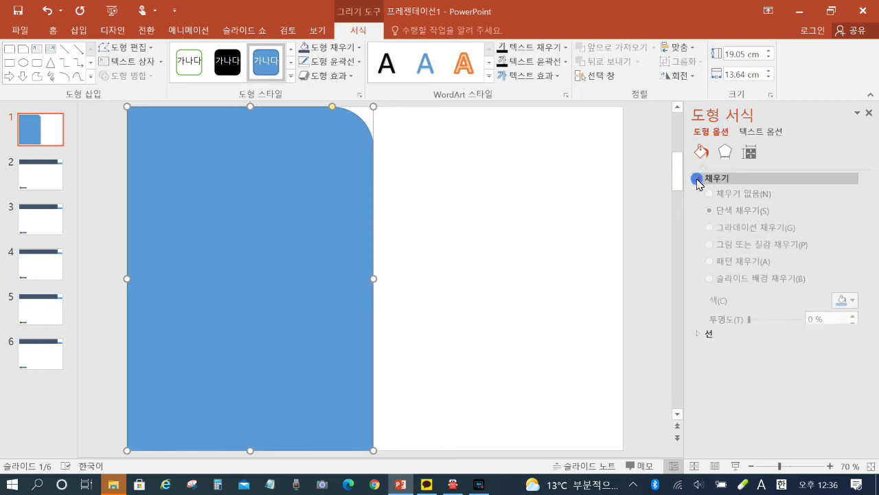
left_click(710, 248)
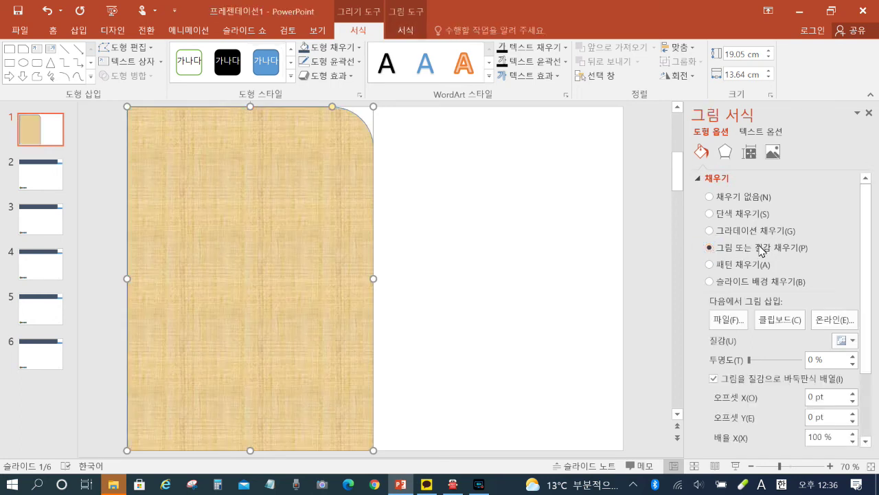
left_click(726, 320)
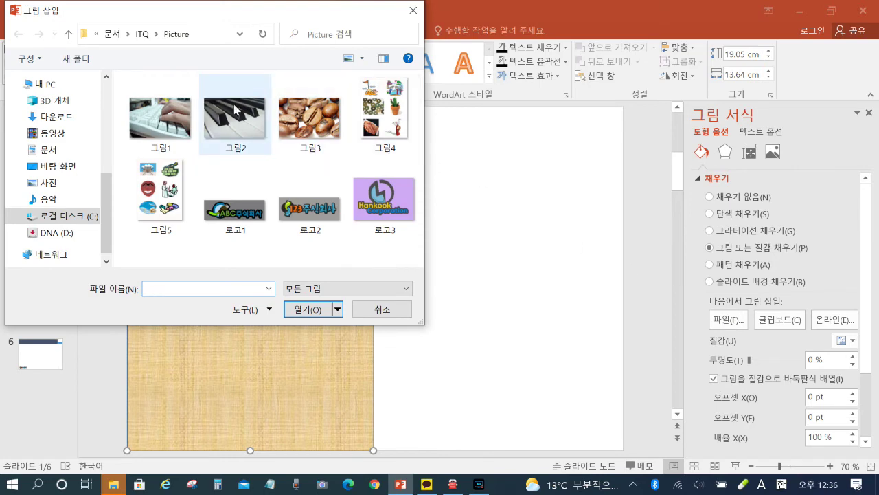
left_click(172, 122)
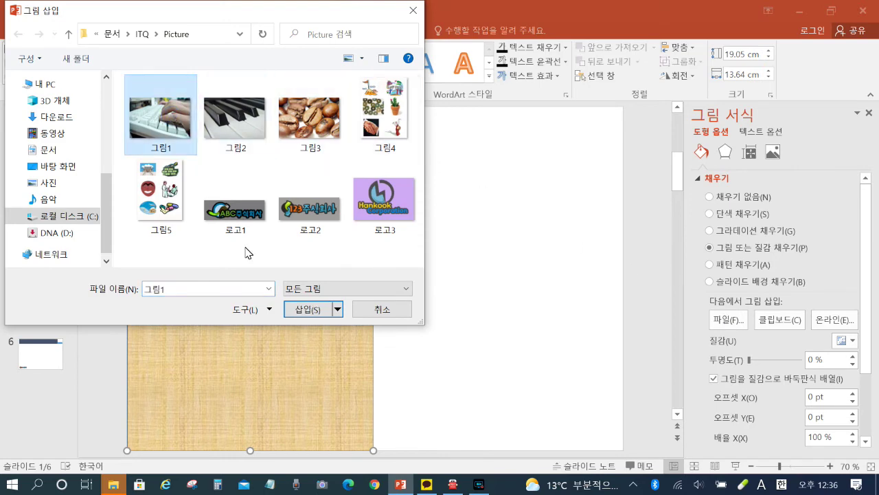
left_click(315, 313)
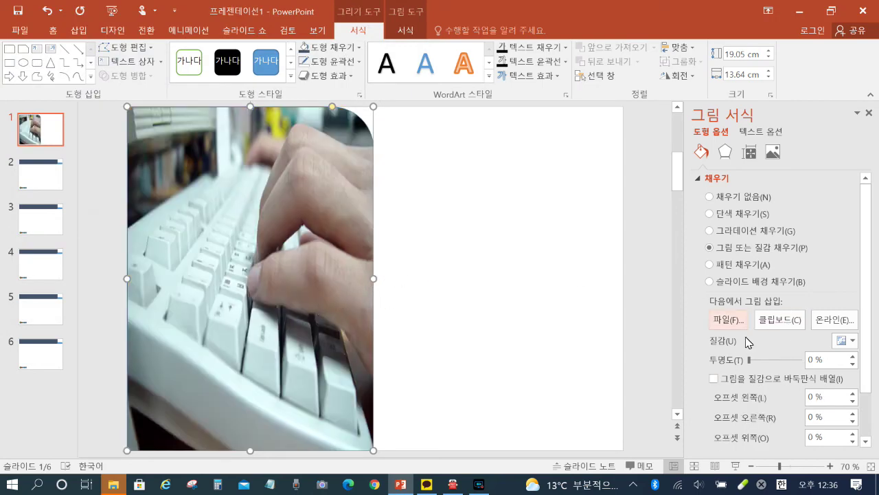
Set the transparency of the rectangle's picture fill to 50%.
double_click(811, 359)
type("50")
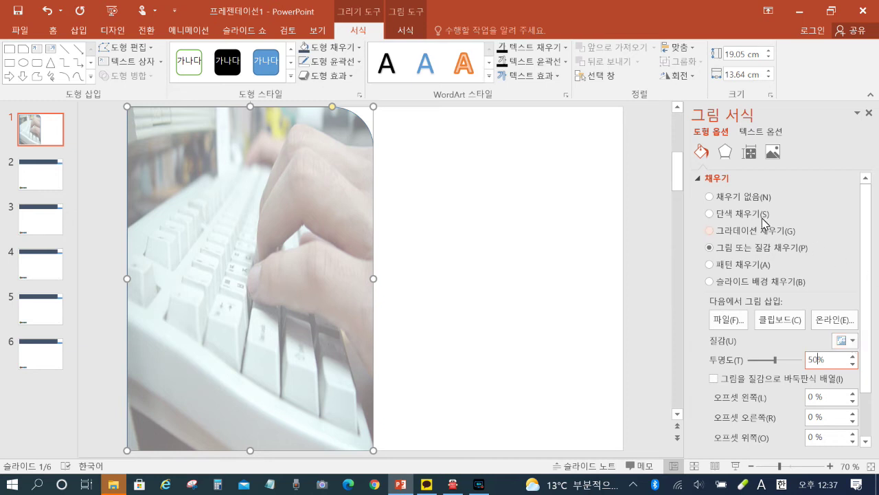
left_click(698, 178)
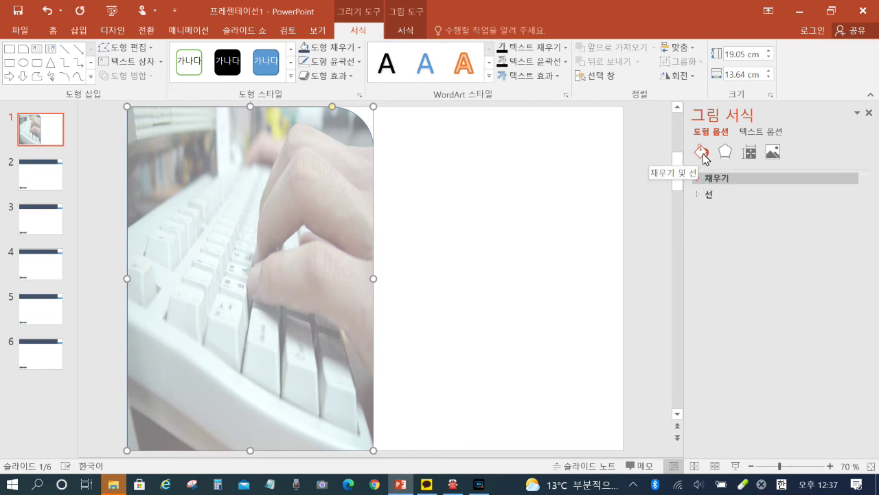
Give the picture-filled shape 5 pt soft edges and close the formatting pane.
left_click(726, 151)
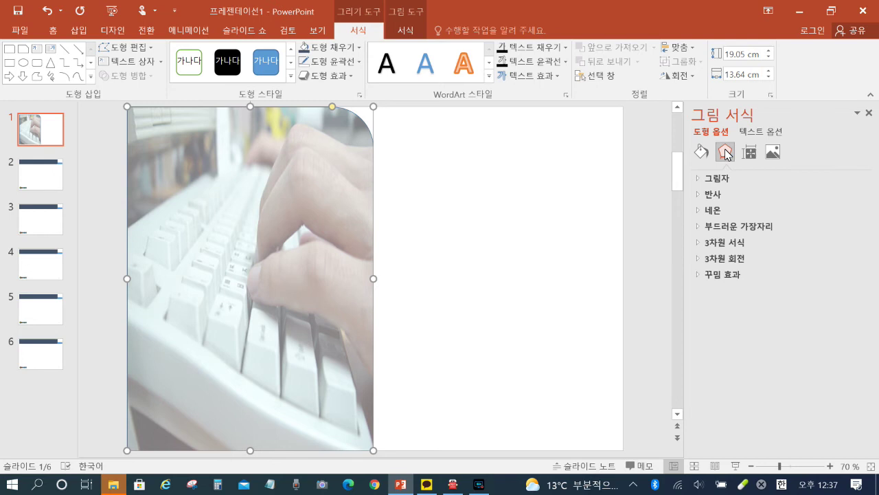
left_click(699, 227)
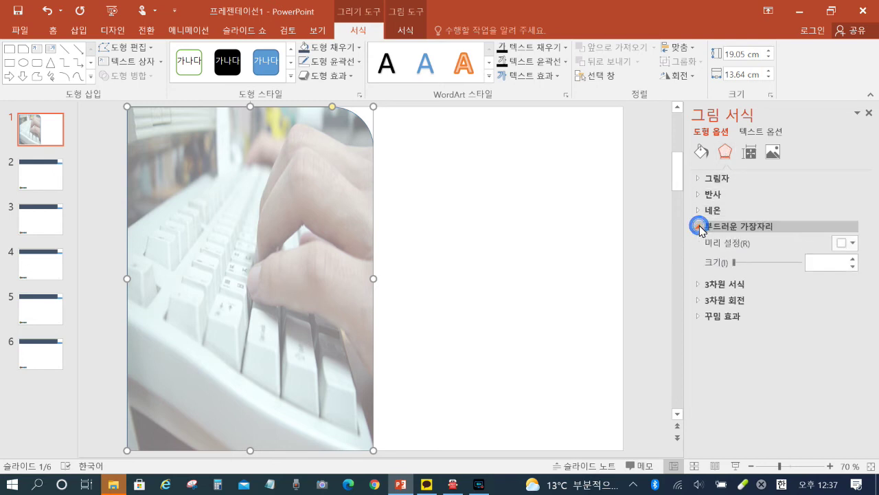
left_click(853, 260)
left_click(853, 260)
left_click(853, 259)
left_click(853, 260)
left_click(853, 259)
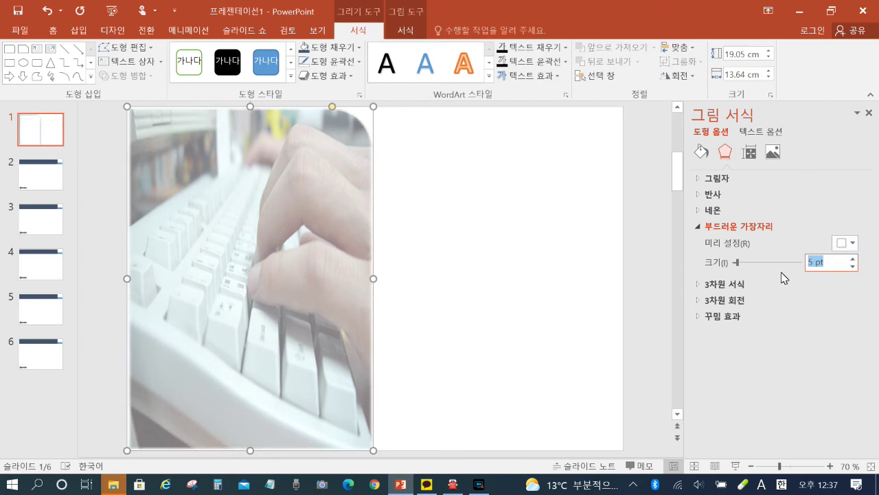
left_click(551, 278)
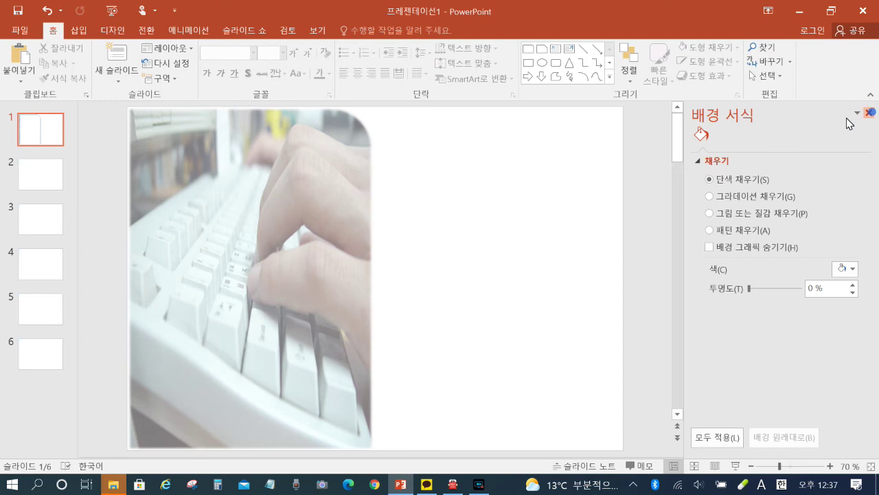
left_click(869, 113)
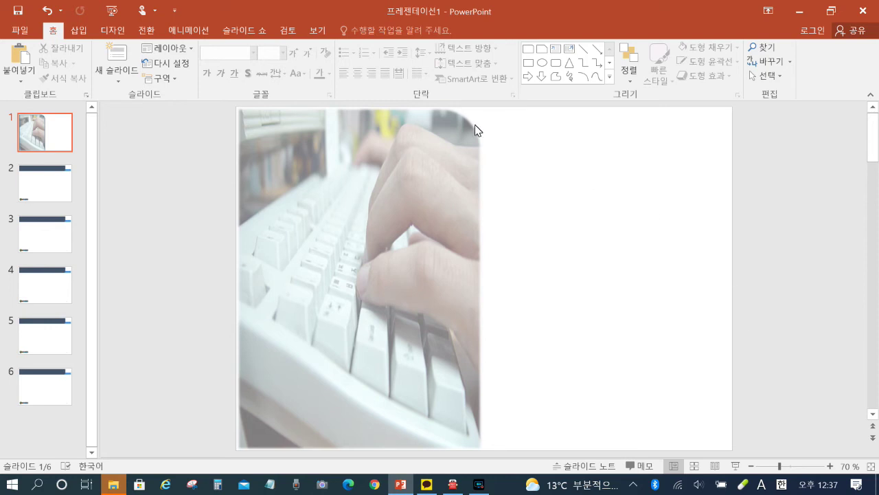
Insert a WordArt text object with a plain black fill style on slide 1.
left_click(77, 31)
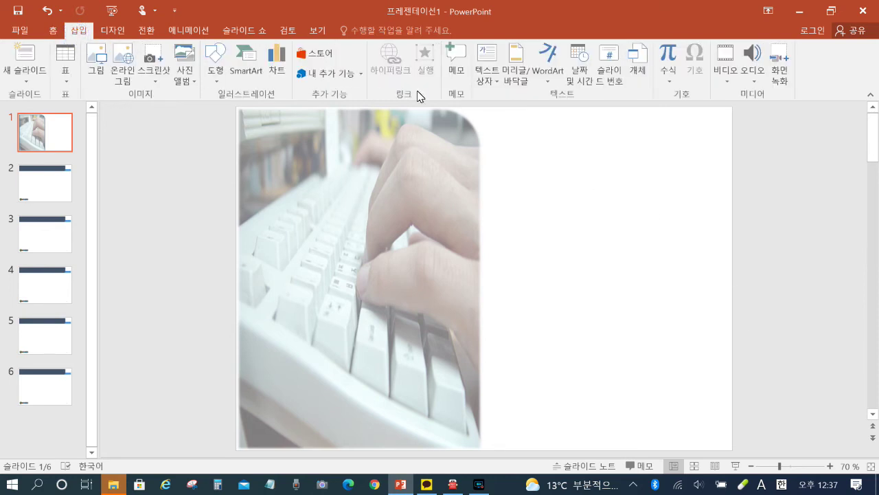
left_click(549, 75)
left_click(550, 107)
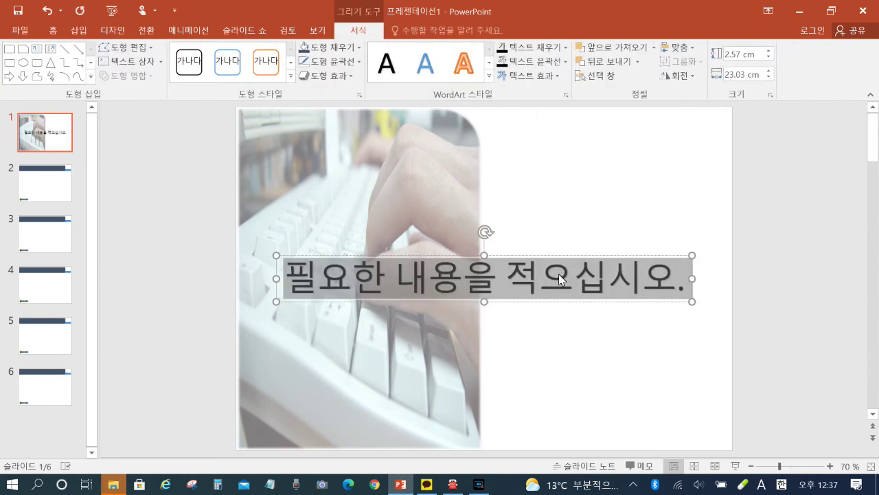
Replace the WordArt placeholder text with "Metaverse".
type("M")
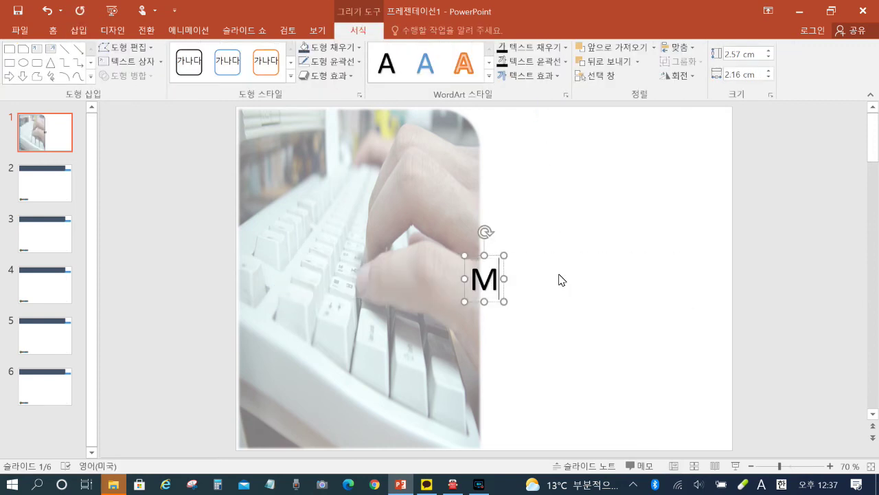
type("e")
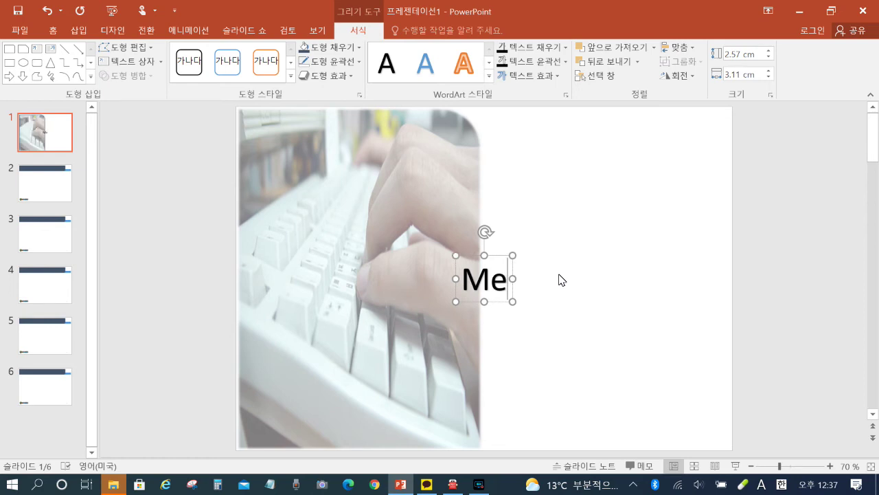
type("ta")
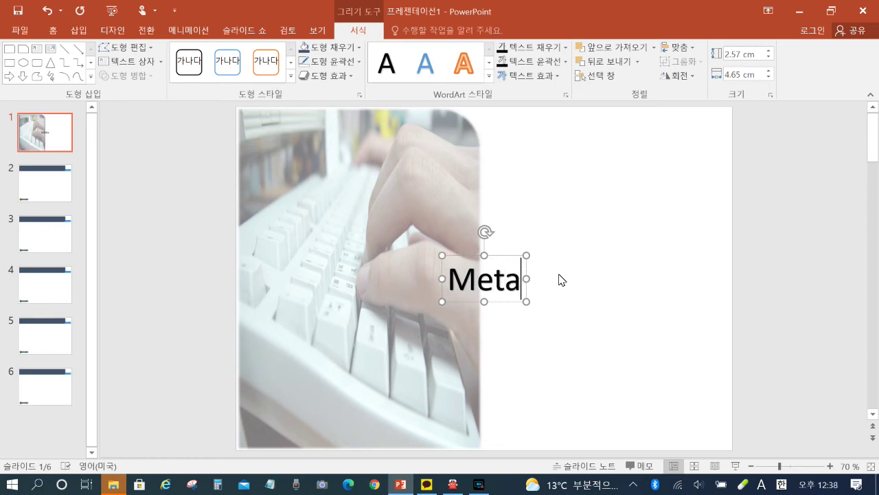
type("verse")
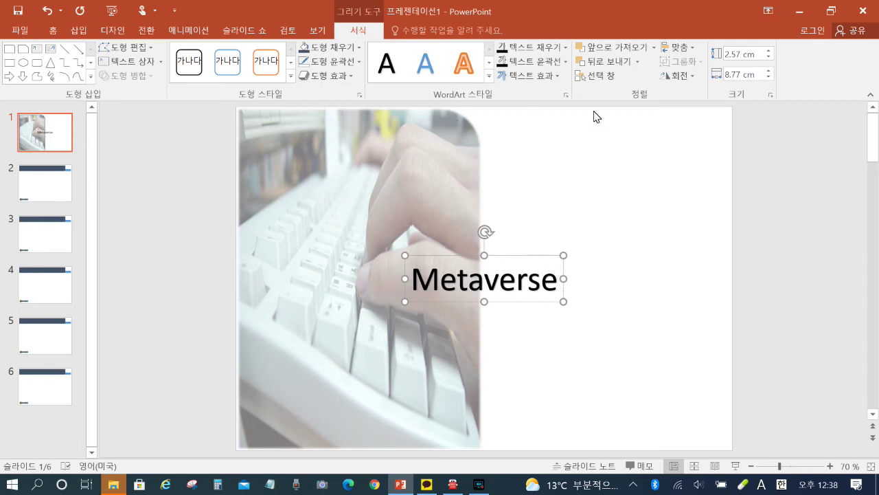
Move the Metaverse WordArt onto the blank area beside the picture and widen its box to about 11.6 cm.
left_click_drag(520, 261, 627, 268)
left_click_drag(663, 300, 712, 344)
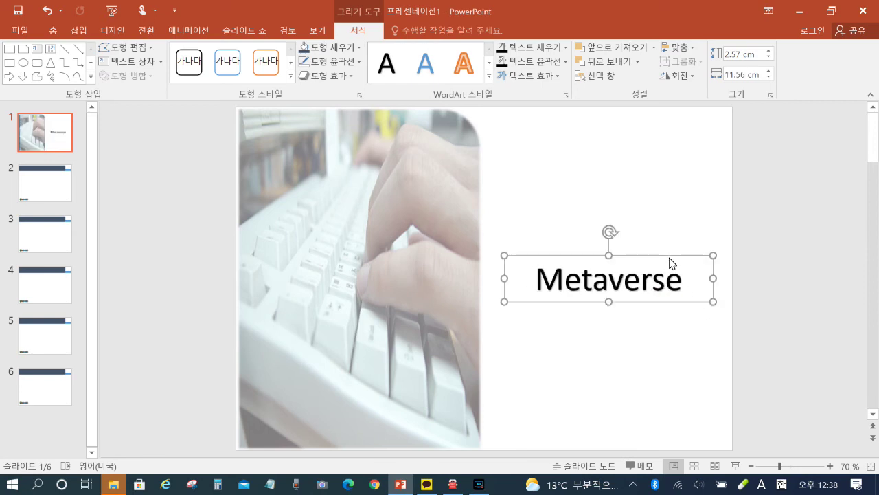
left_click_drag(668, 260, 665, 258)
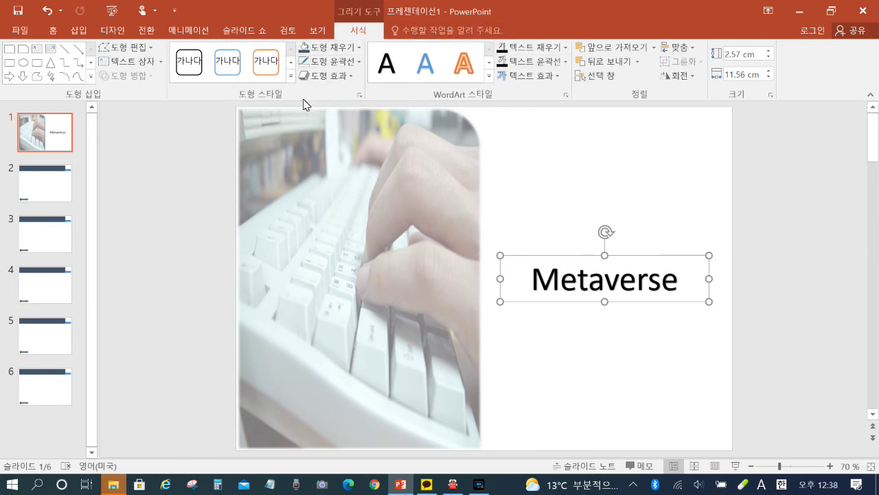
Apply the upward slant transform text effect to the Metaverse WordArt.
left_click(559, 76)
mouse_move(553, 240)
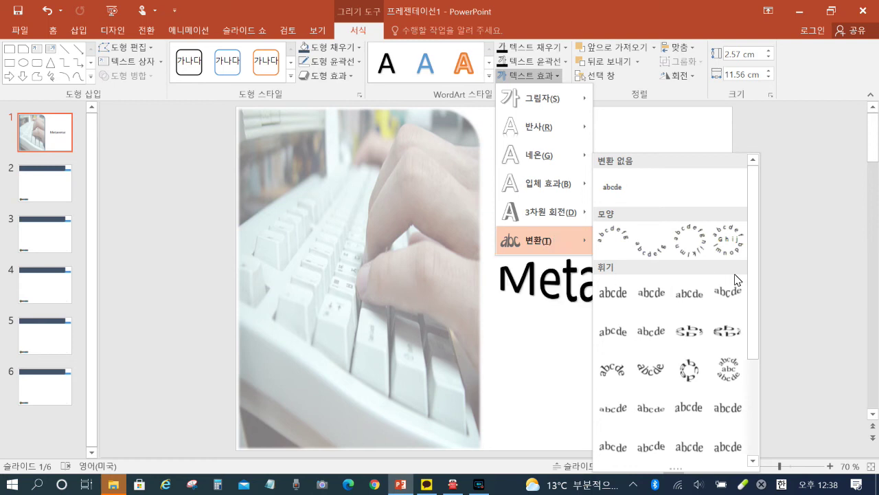
left_click_drag(753, 275, 742, 411)
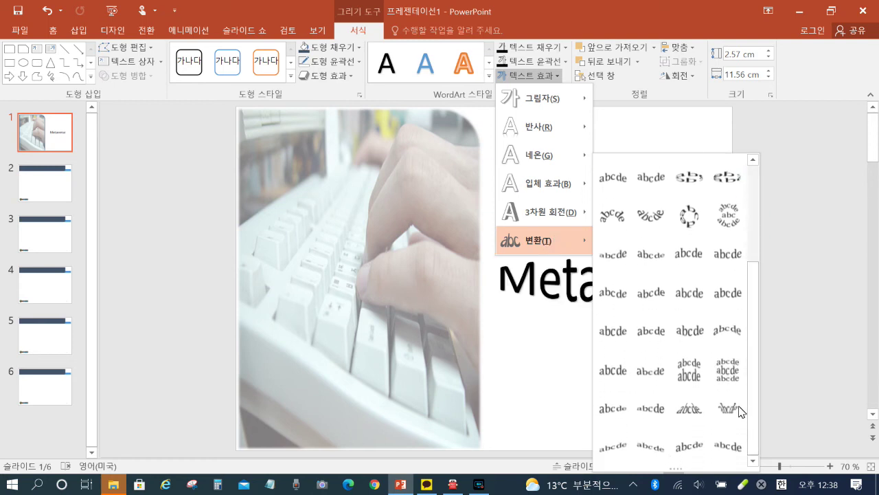
left_click(618, 451)
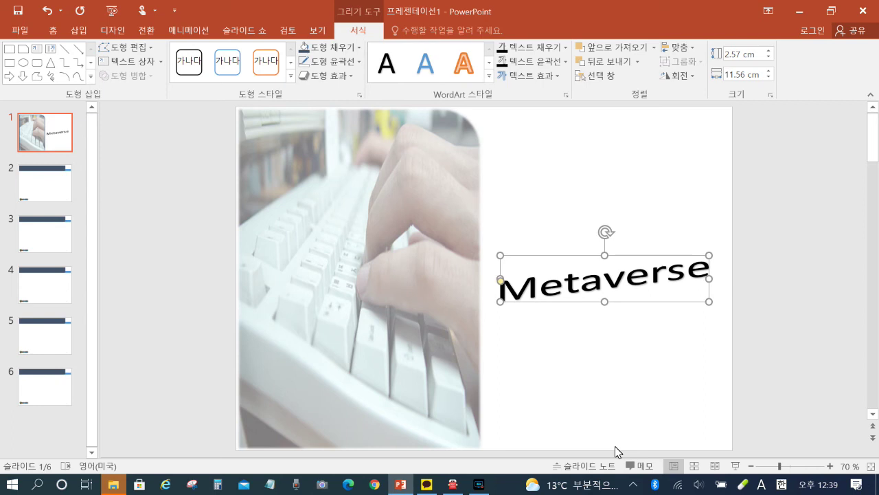
Apply the first reflection variation to the Metaverse WordArt and stretch its height to about 4.1 cm.
left_click(555, 75)
mouse_move(562, 141)
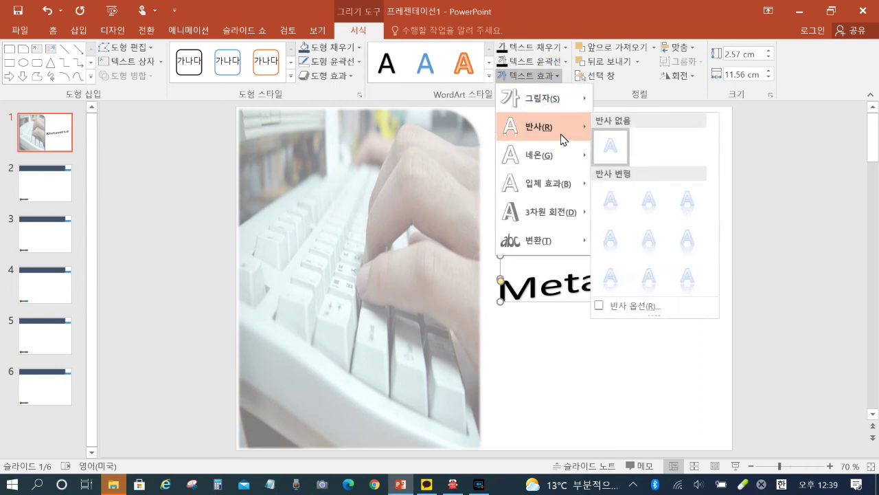
left_click(610, 206)
left_click(607, 304)
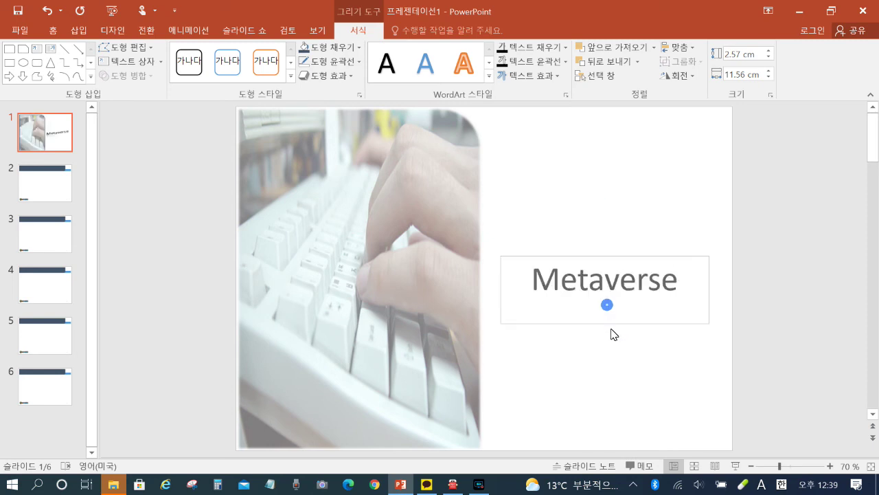
key("Escape")
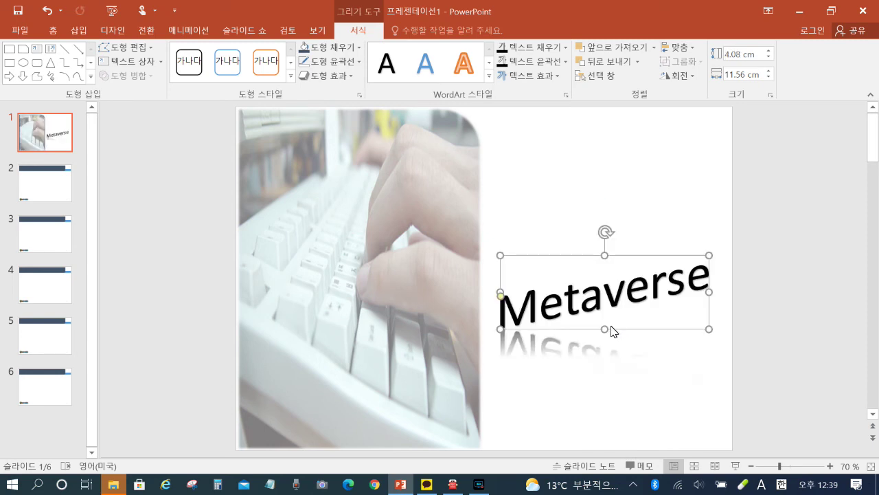